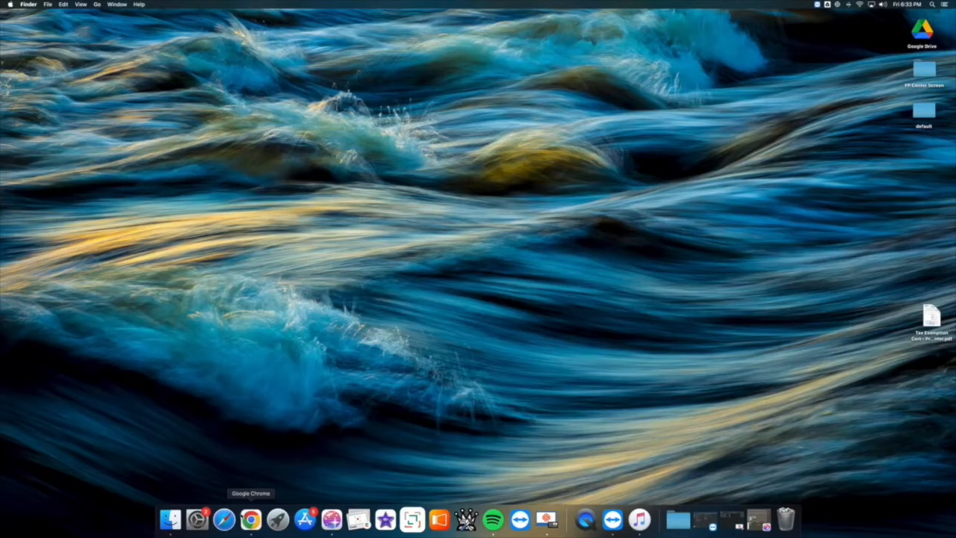
- Open Google Chrome with the Worship profile and go to shiftworship.com
click(251, 520)
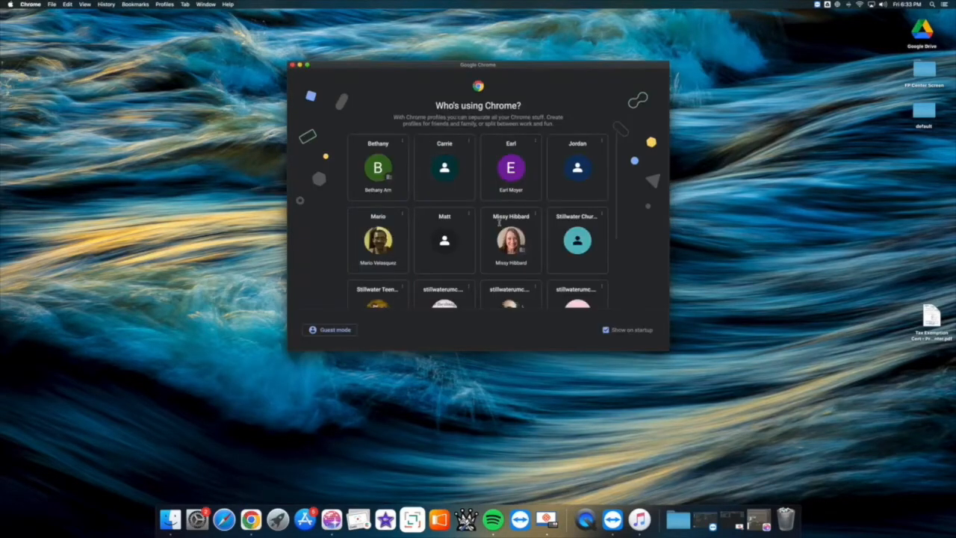
scroll(469, 260, down, 3)
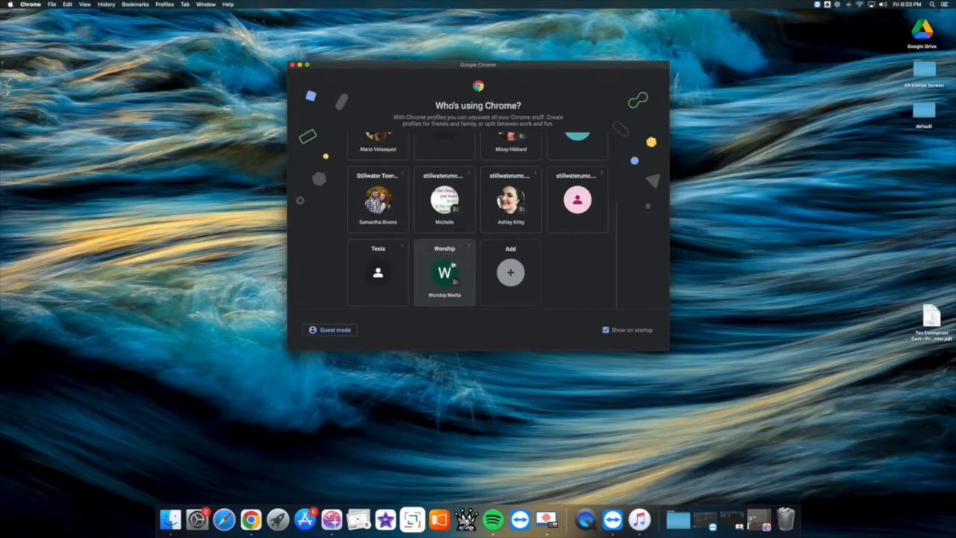
click(449, 267)
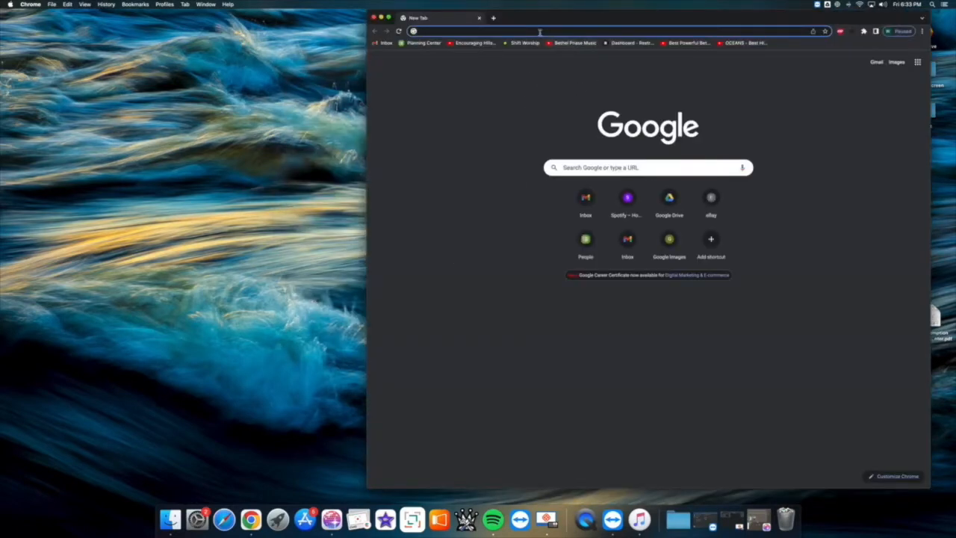
text(sh)
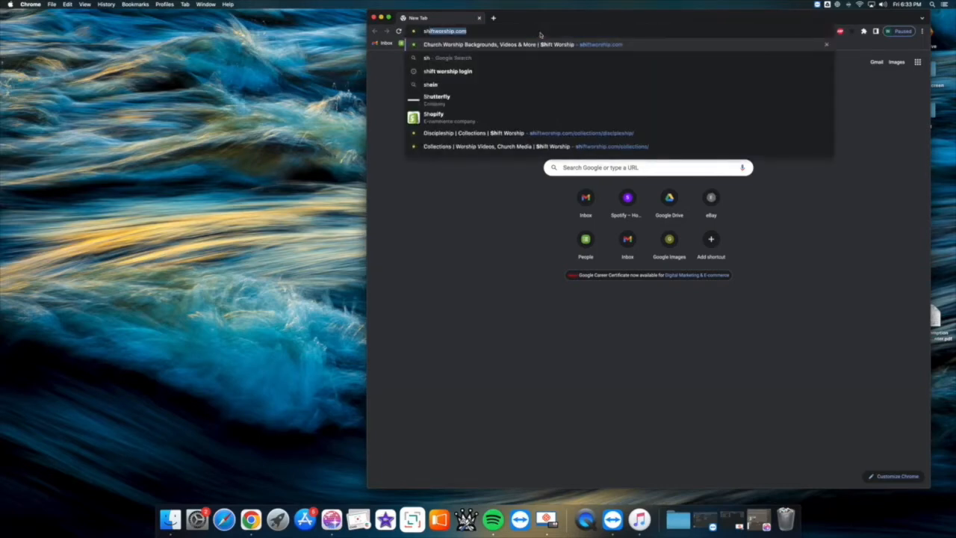
key(Return)
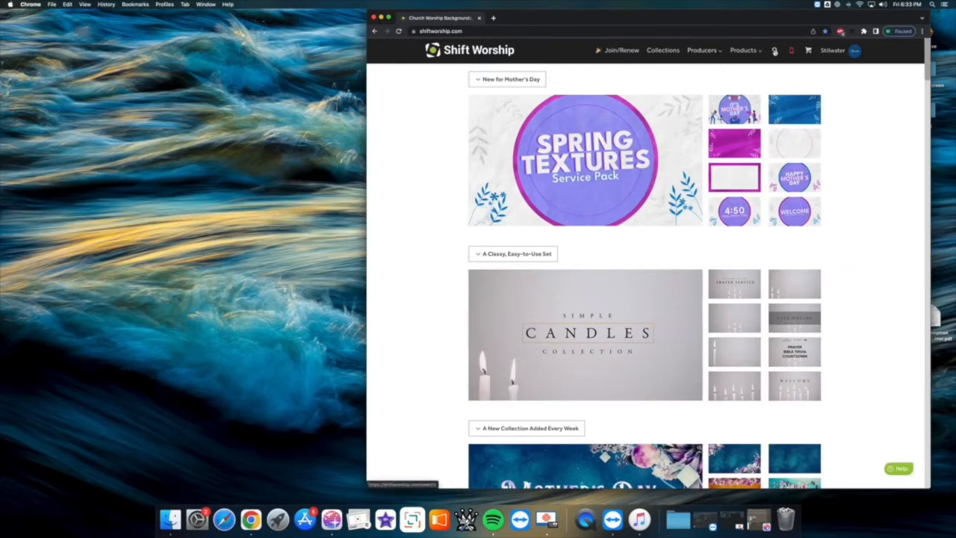
- Search Shift Worship for "mother's day" and open the Spring Journey collection, moving the browser window toward the middle of the desktop
click(774, 51)
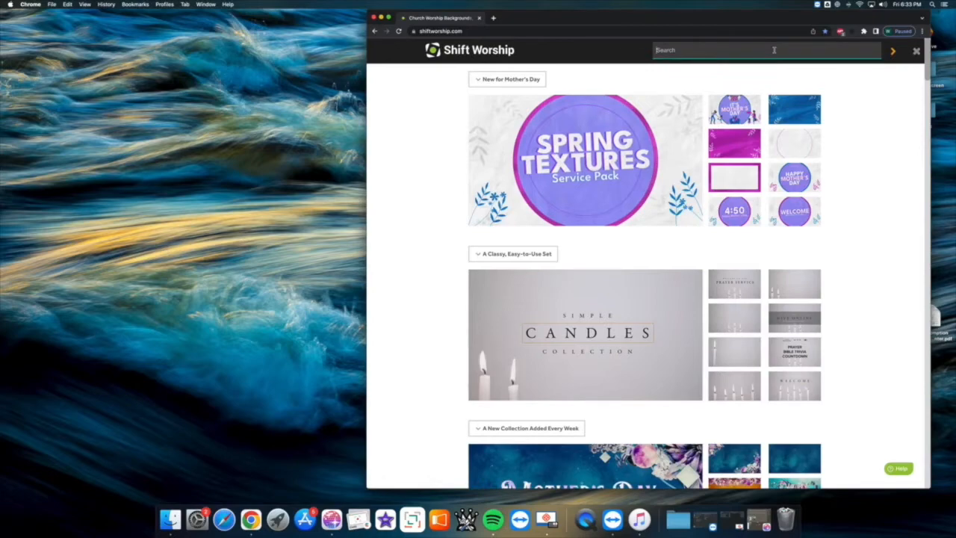
text(mother's day)
key(Return)
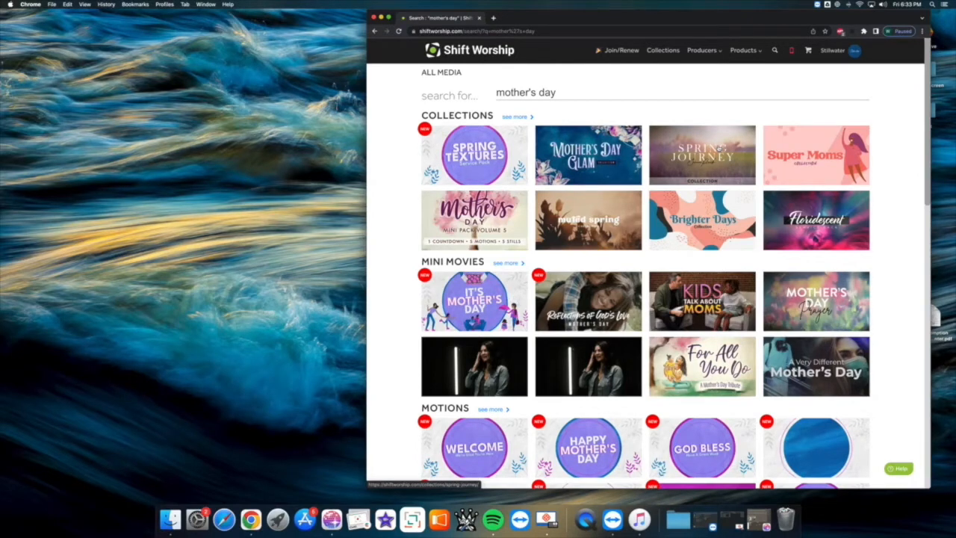
click(717, 149)
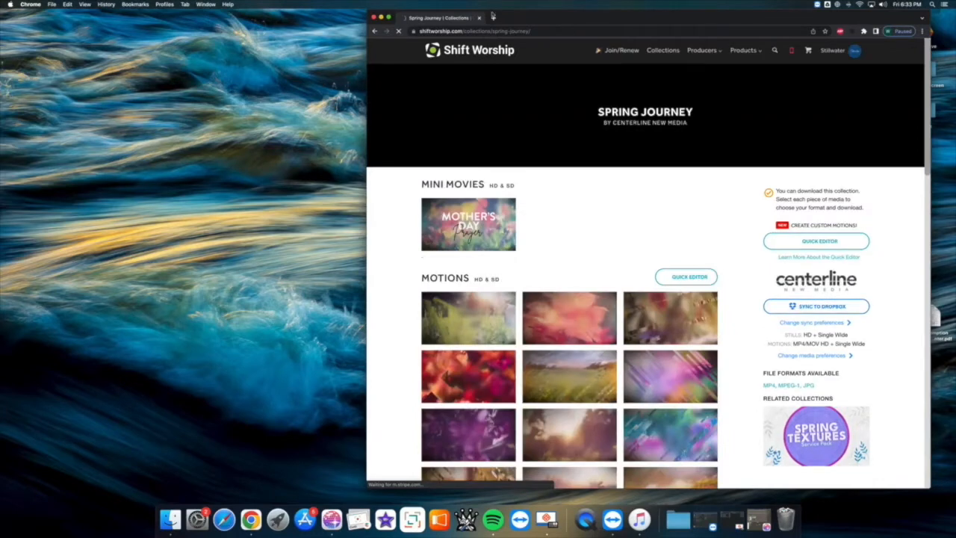
drag(495, 14, 368, 14)
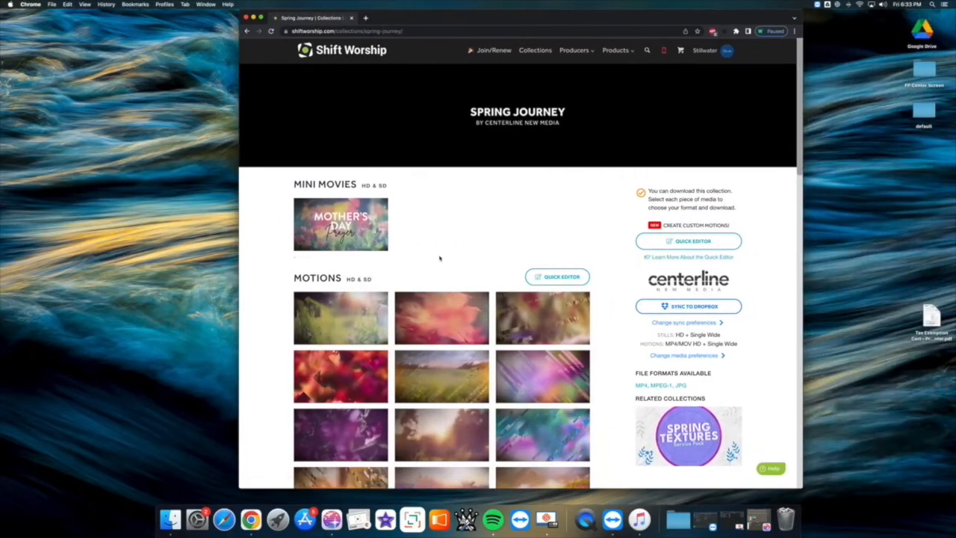
- Look through the motion backgrounds and title motions in the Spring Journey collection, and close the Spring Journey Welcome preview
scroll(439, 258, down, 5)
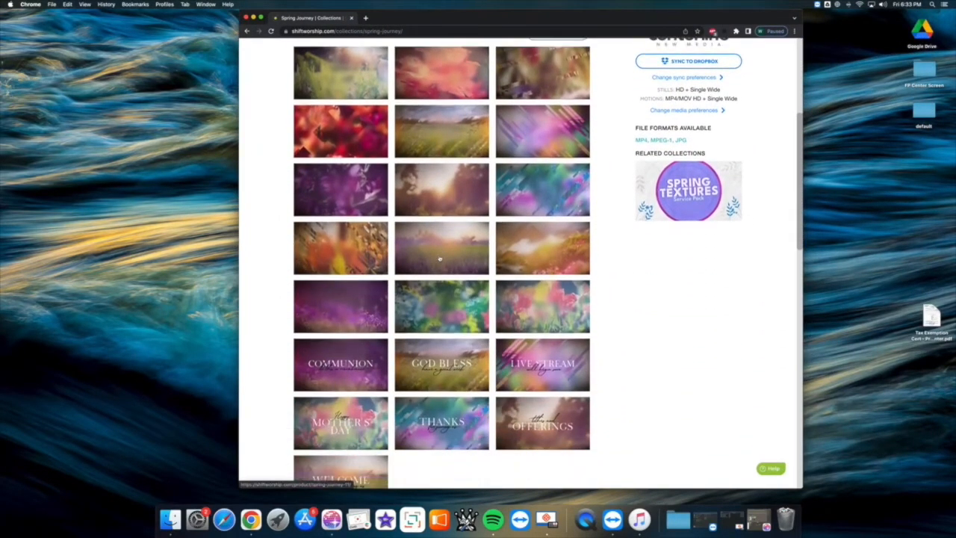
scroll(439, 258, down, 2)
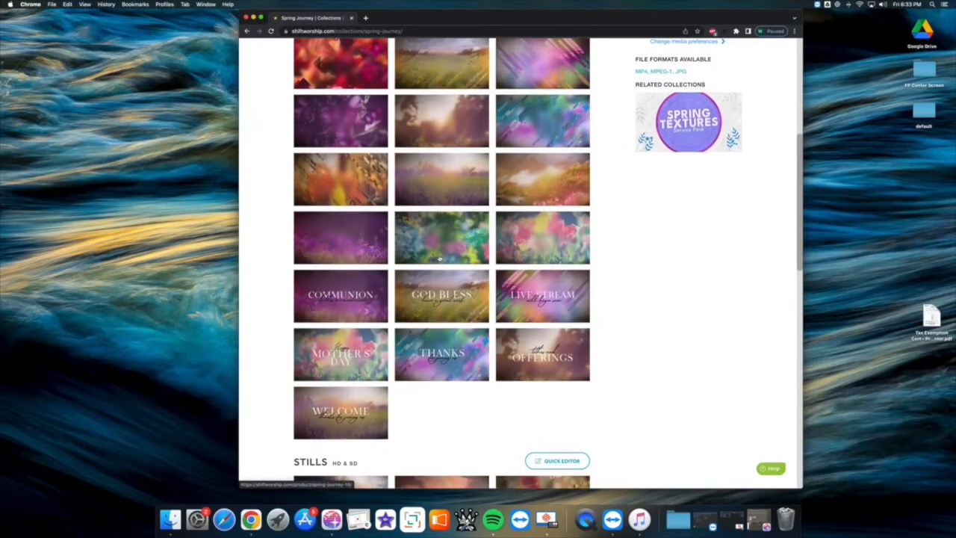
scroll(439, 259, up, 1)
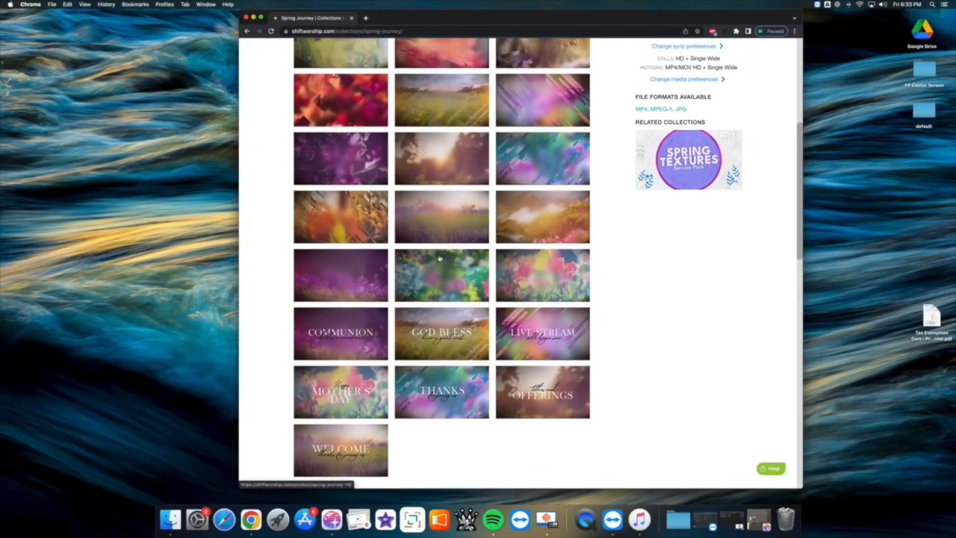
scroll(439, 258, up, 3)
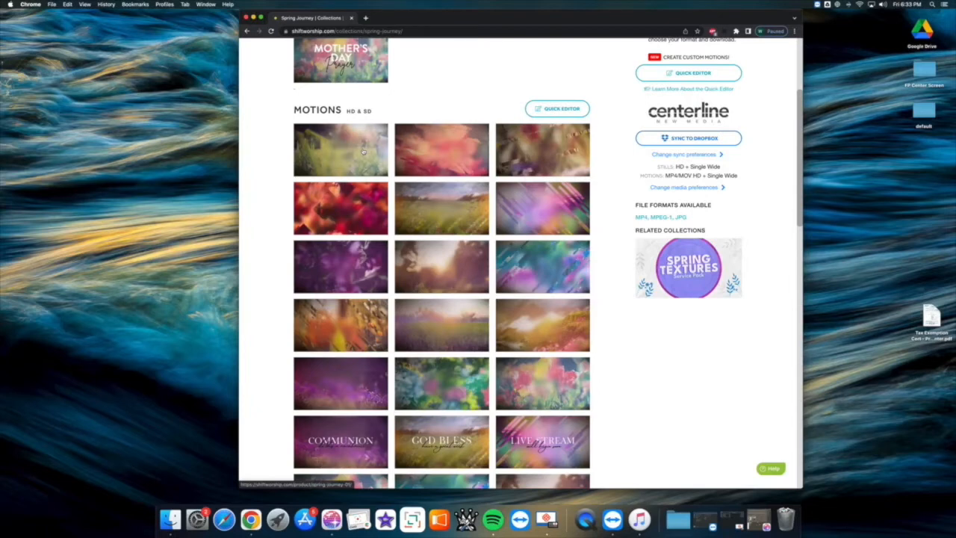
scroll(364, 152, down, 5)
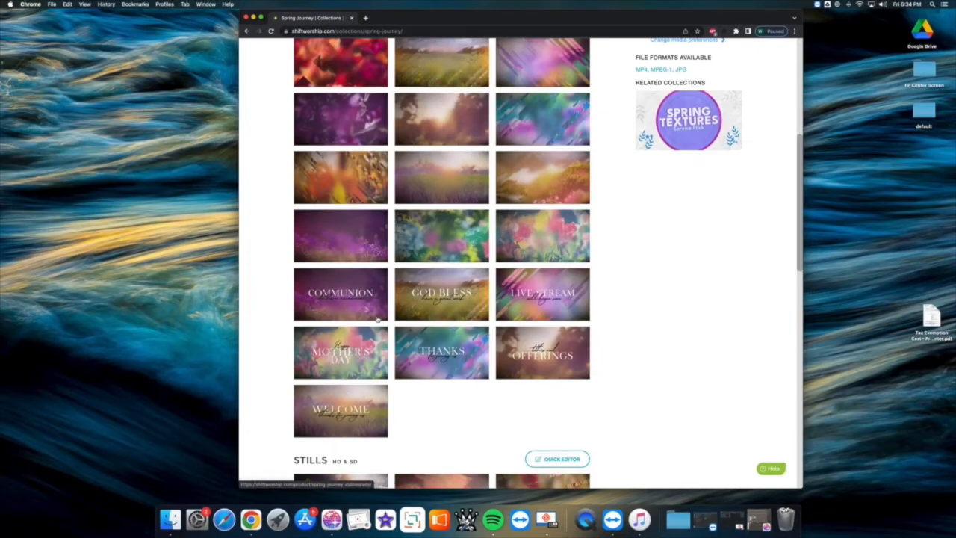
scroll(378, 320, up, 10)
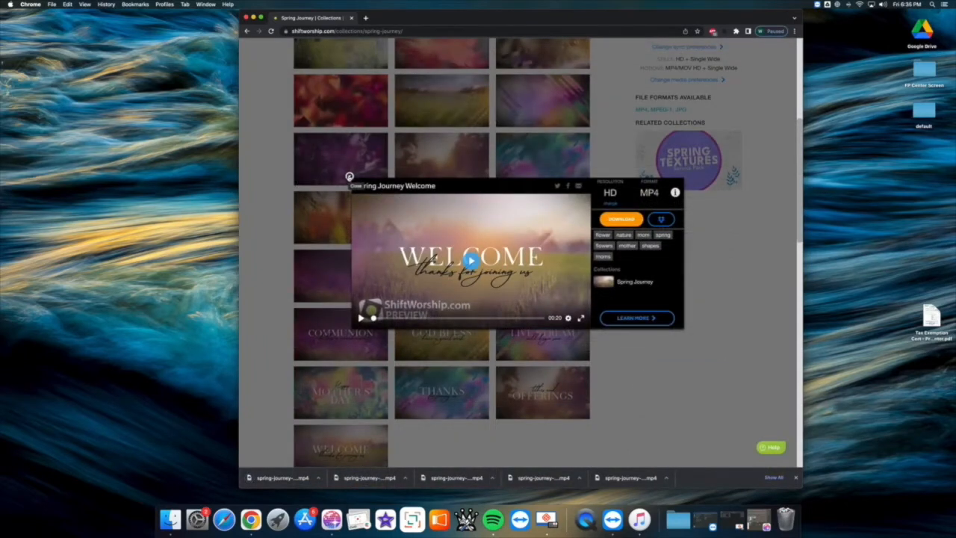
click(348, 176)
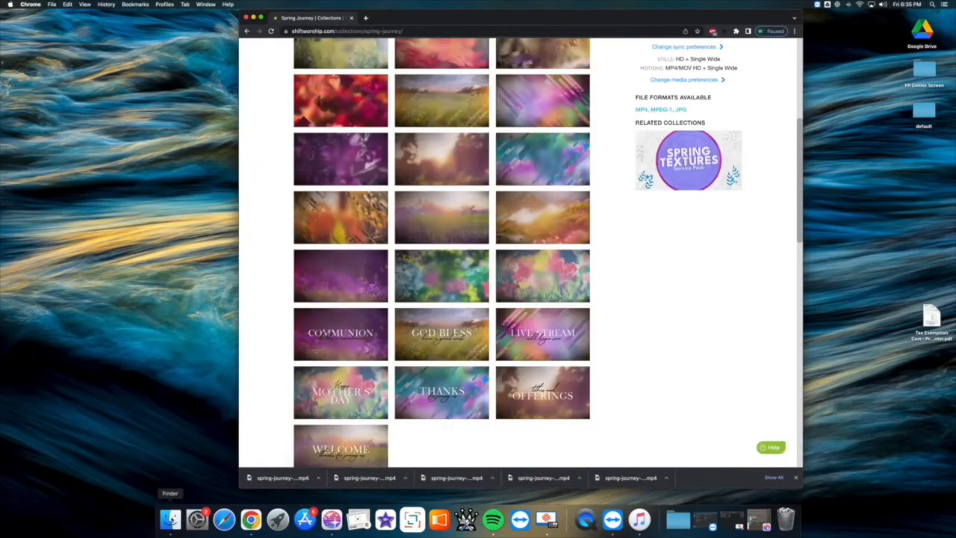
- In Finder, copy all the spring-journey MP4 files in Downloads, from spring-journey-01 through the welcome video
click(170, 519)
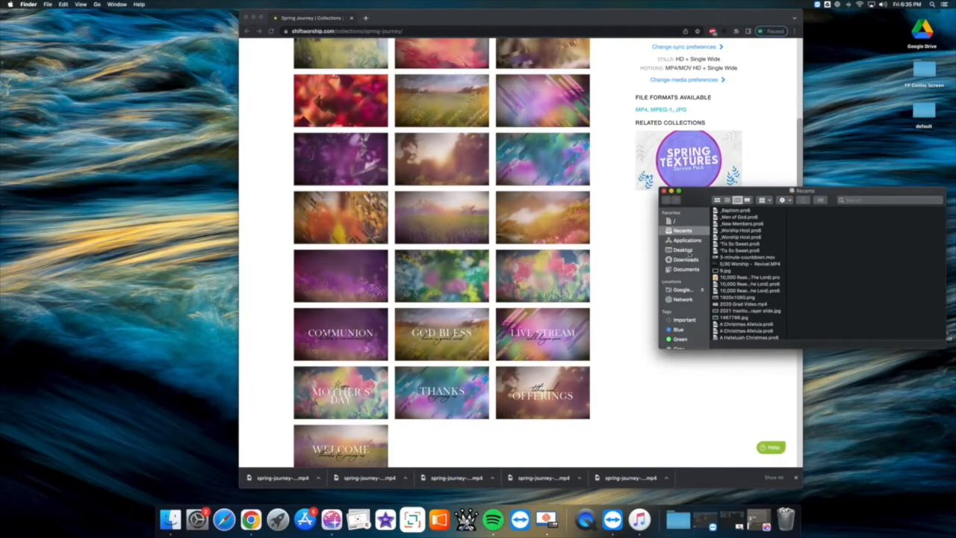
click(685, 259)
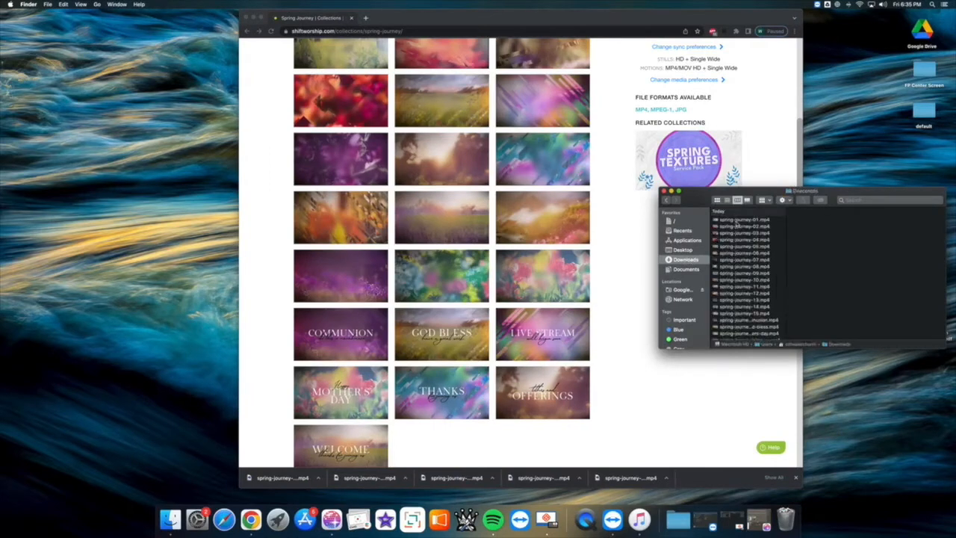
click(740, 220)
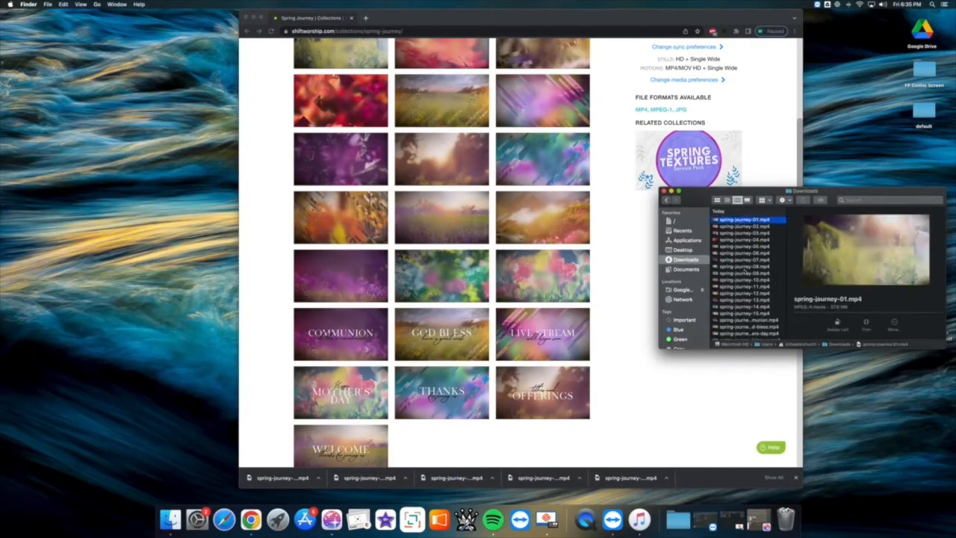
scroll(746, 280, down, 3)
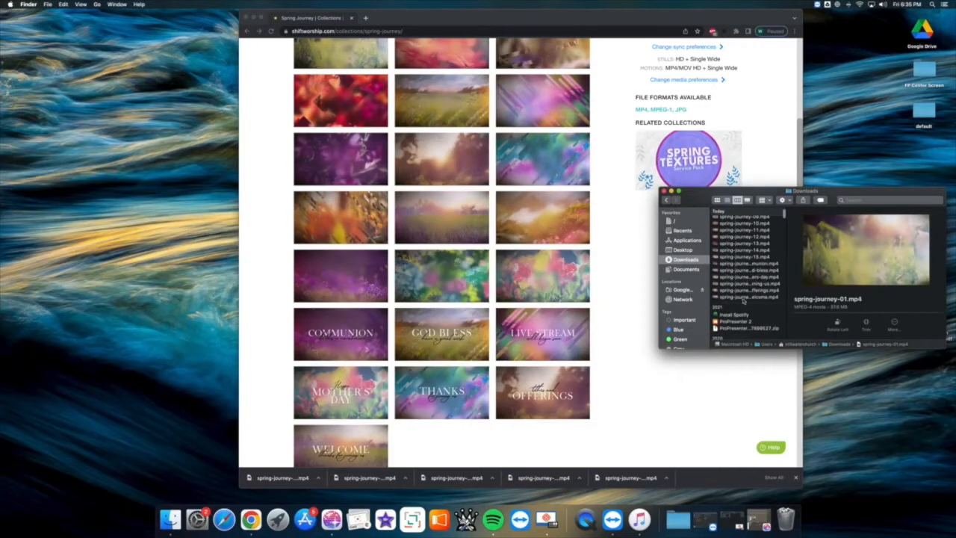
shift+click(745, 298)
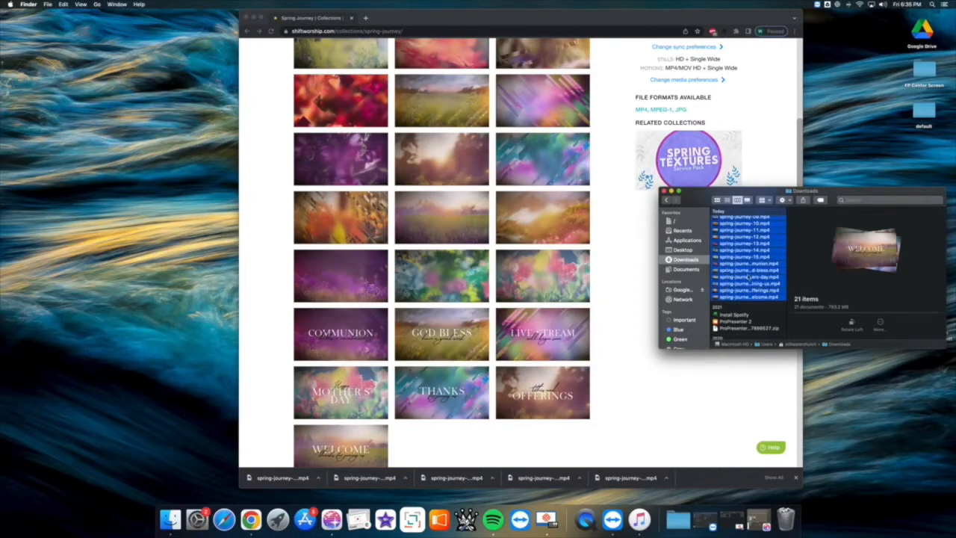
right_click(749, 275)
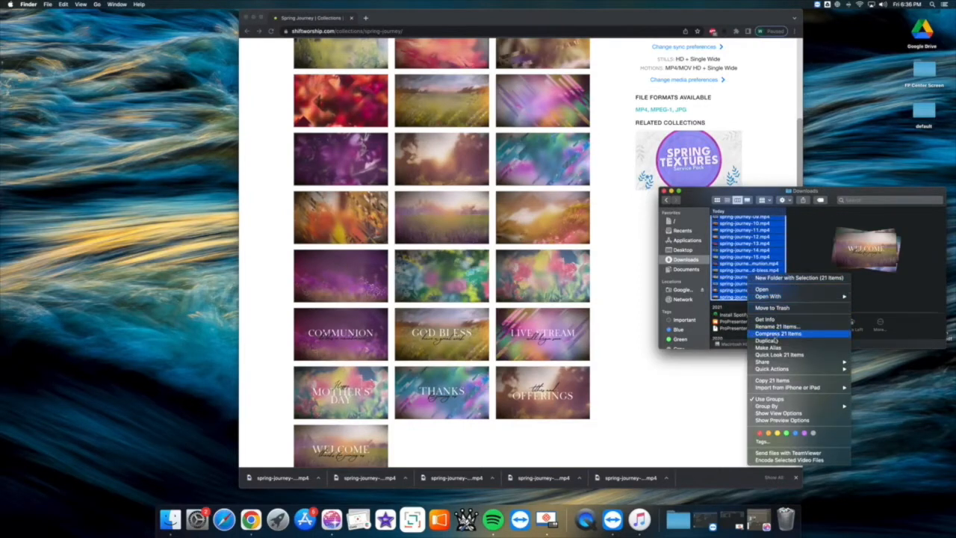
click(775, 379)
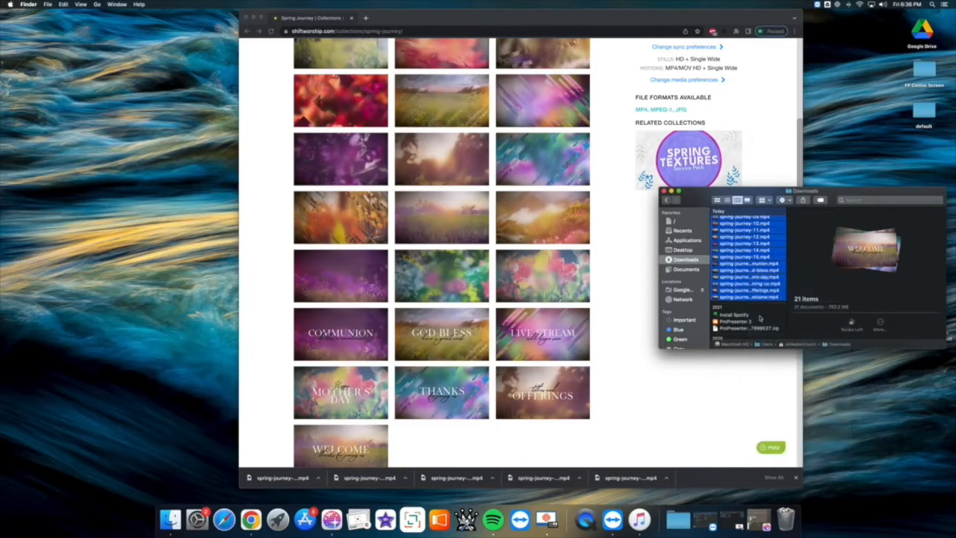
- Open the ProPresenter folder under Shared drives in Google Drive and move the Finder window fully into view
click(687, 290)
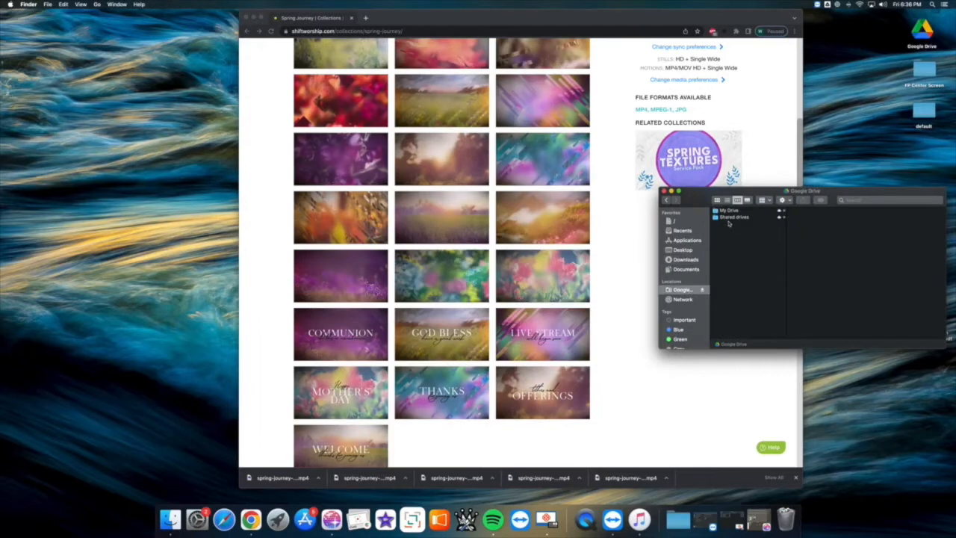
click(732, 217)
click(810, 243)
drag(889, 199, 779, 180)
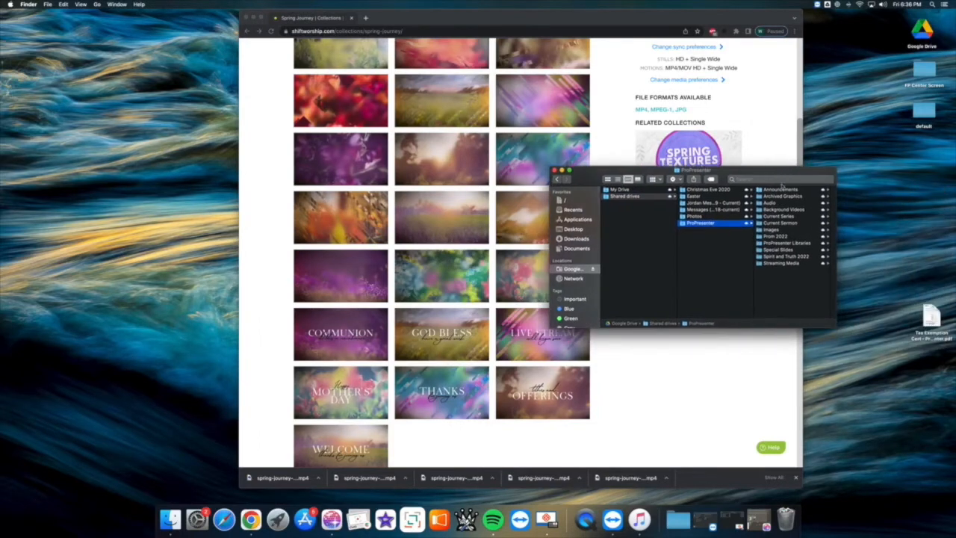
- Create a new folder named "Mother's Day" inside the ProPresenter folder
right_click(781, 274)
click(791, 276)
text(MOther's Day)
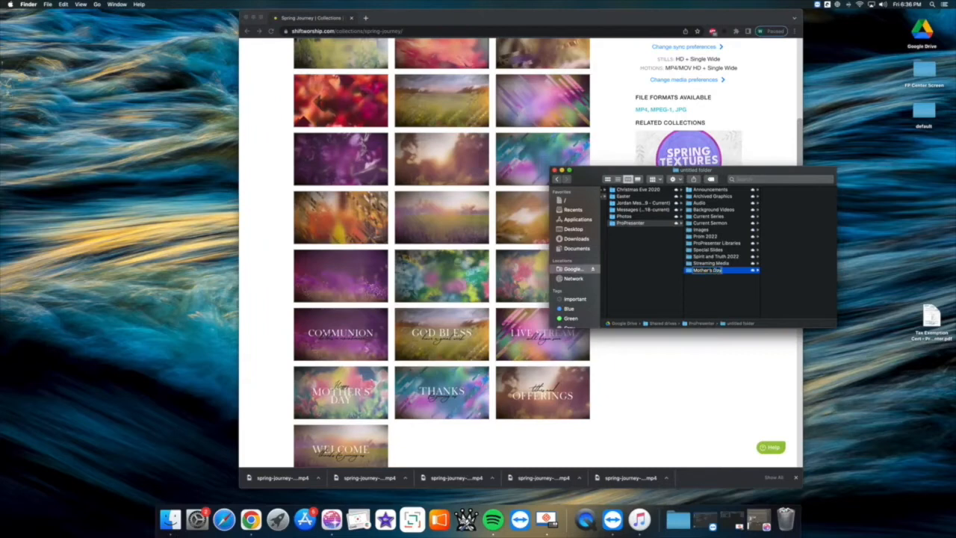
key(Return)
- Paste the copied spring-journey videos into the Mother's Day folder and look over the pasted files
right_click(790, 231)
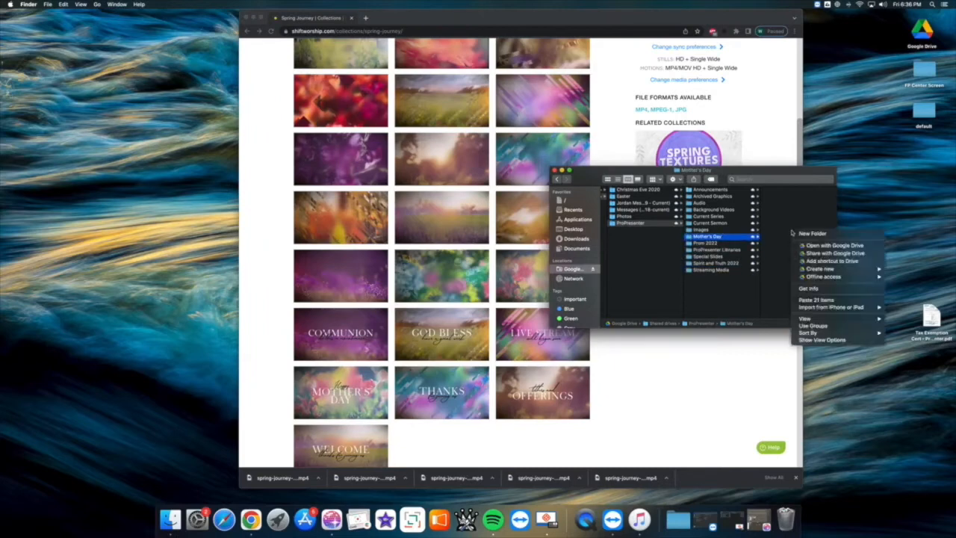
click(816, 300)
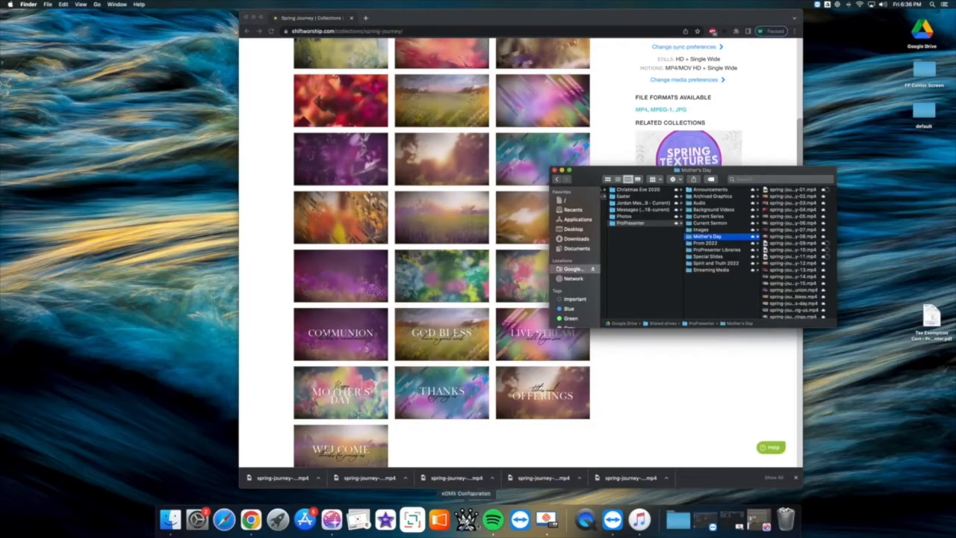
scroll(786, 260, down, 2)
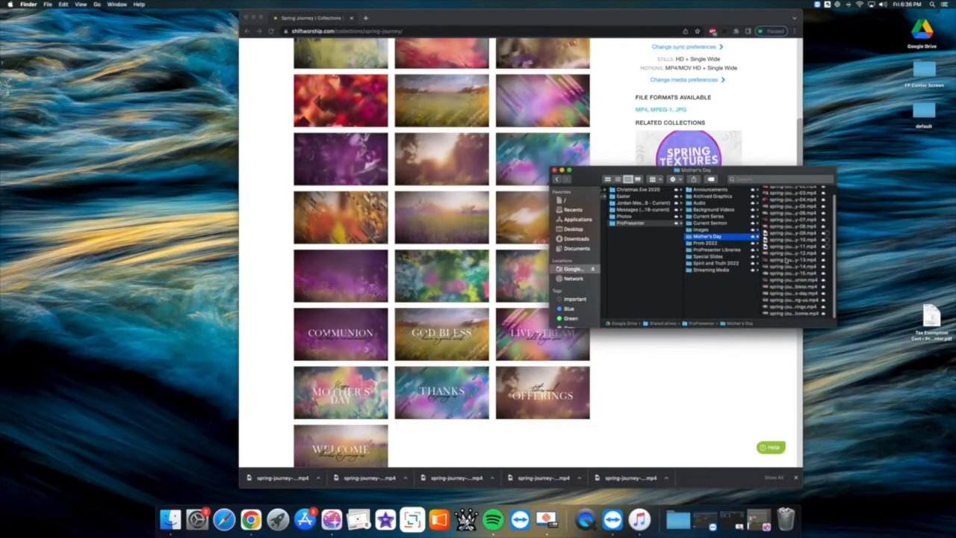
scroll(786, 261, up, 2)
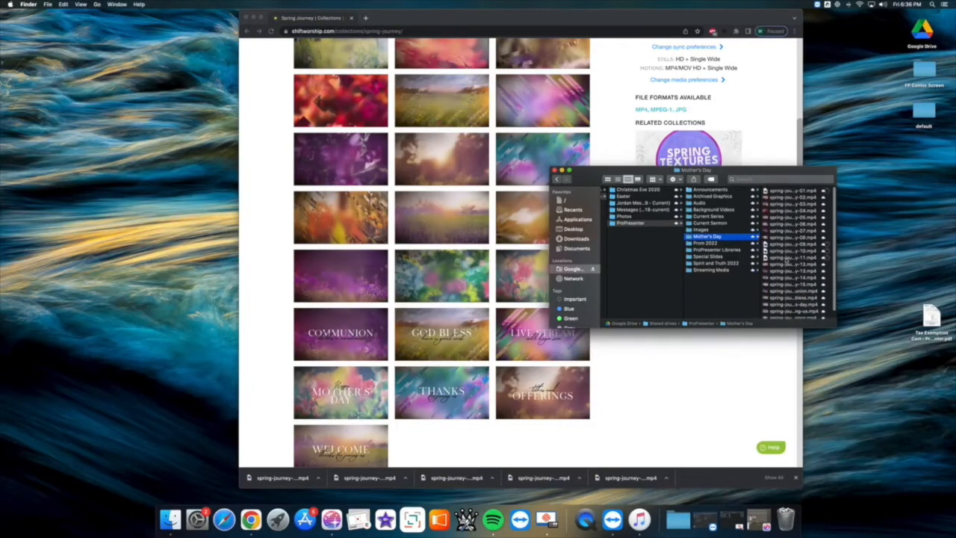
- Switch to ProPresenter 7, show the media bin and look through its playlists
click(439, 521)
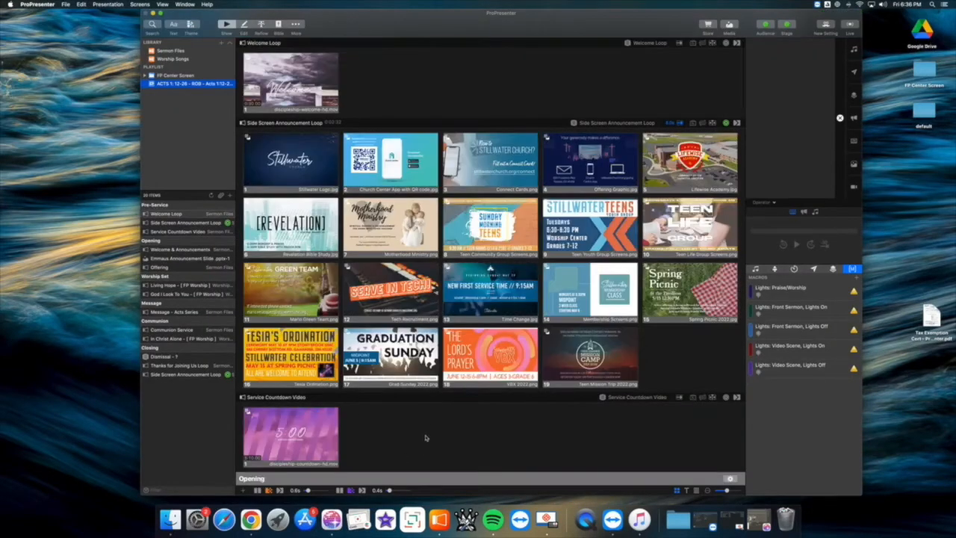
click(729, 25)
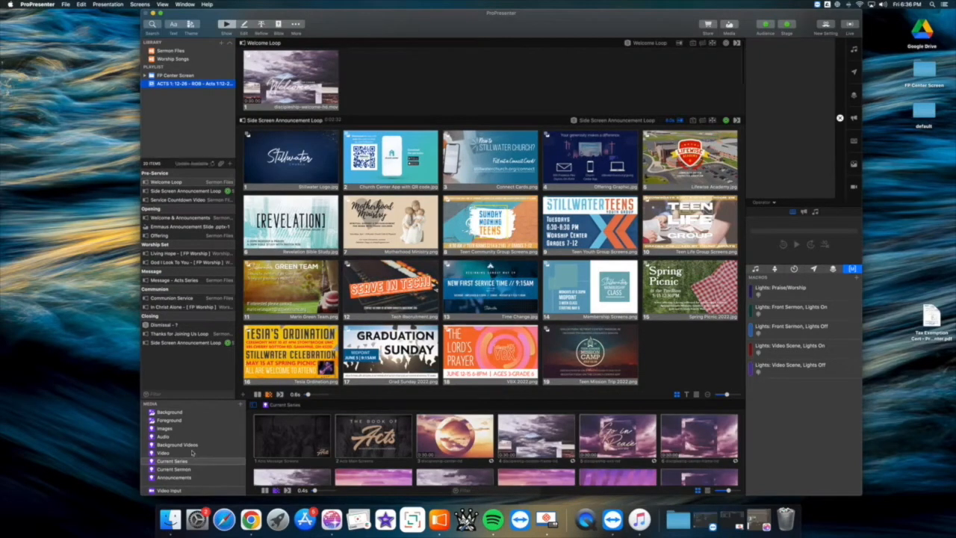
scroll(193, 452, down, 1)
scroll(192, 452, up, 1)
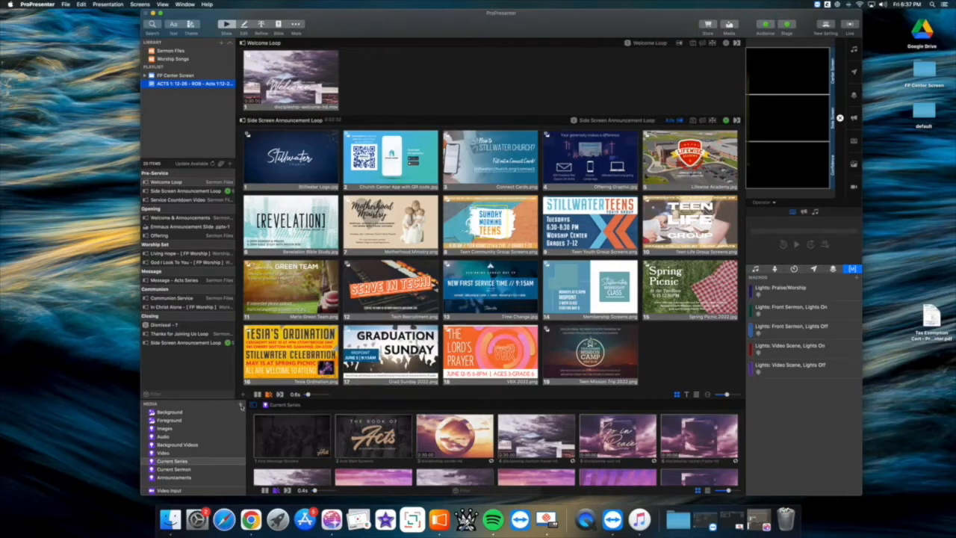
- Add a smart media playlist linked to the Mother's Day folder in Google Drive's Shared drives > ProPresenter
click(241, 407)
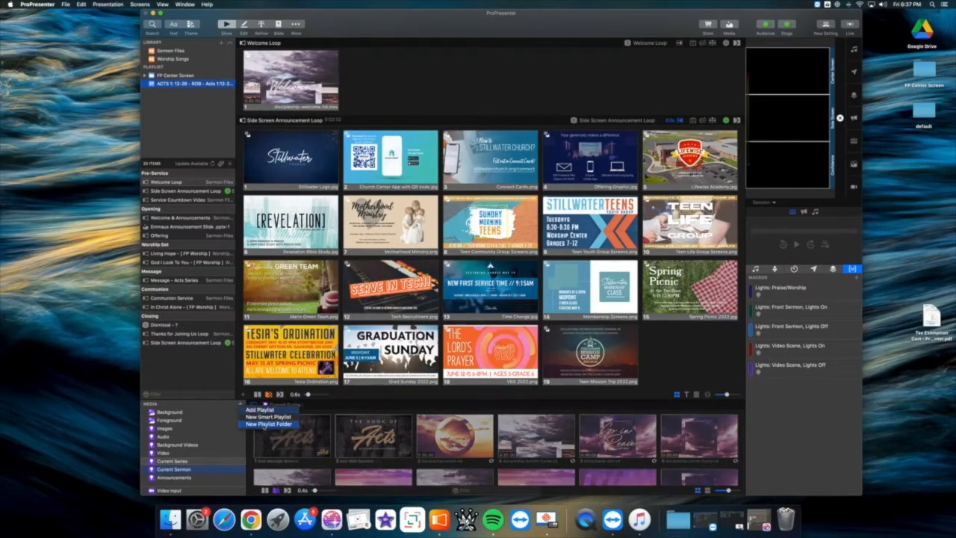
click(255, 418)
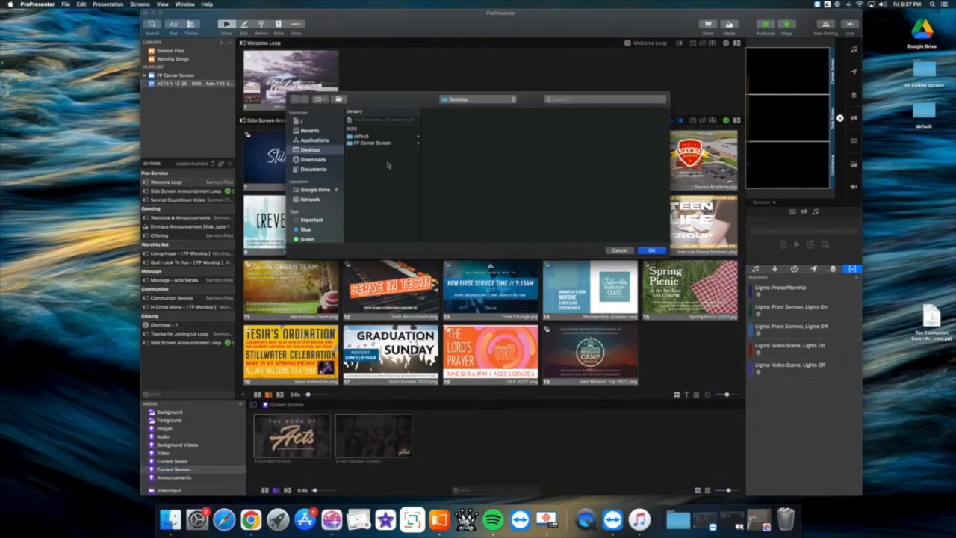
click(312, 192)
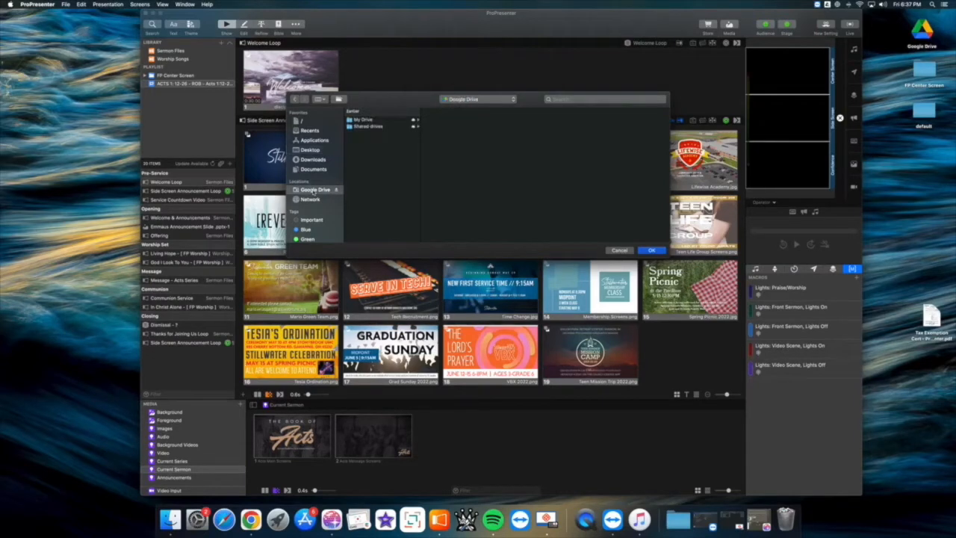
click(376, 128)
click(443, 153)
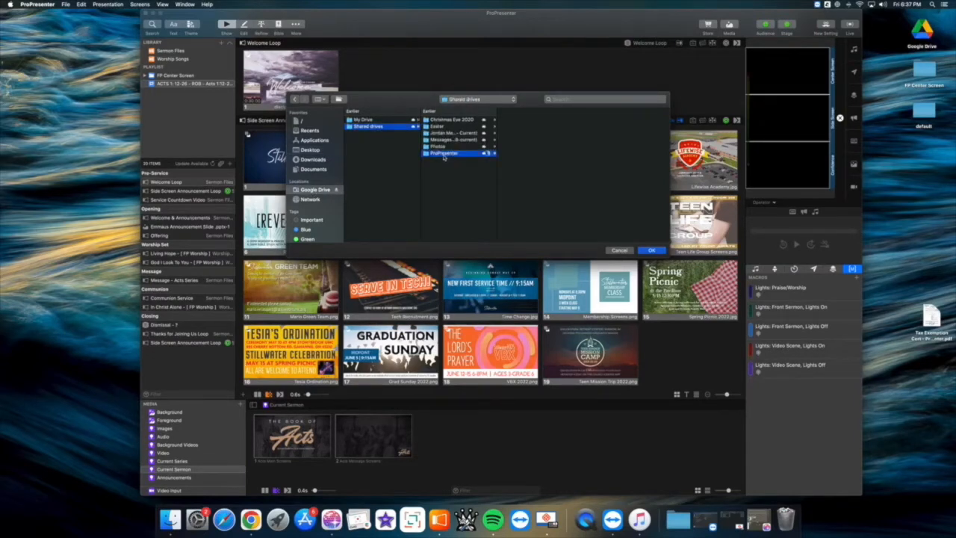
click(516, 167)
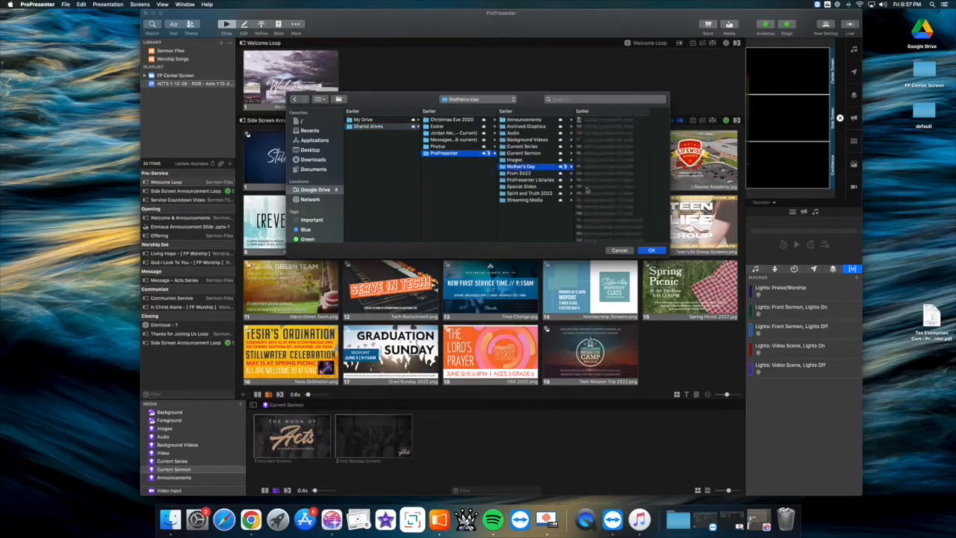
click(649, 251)
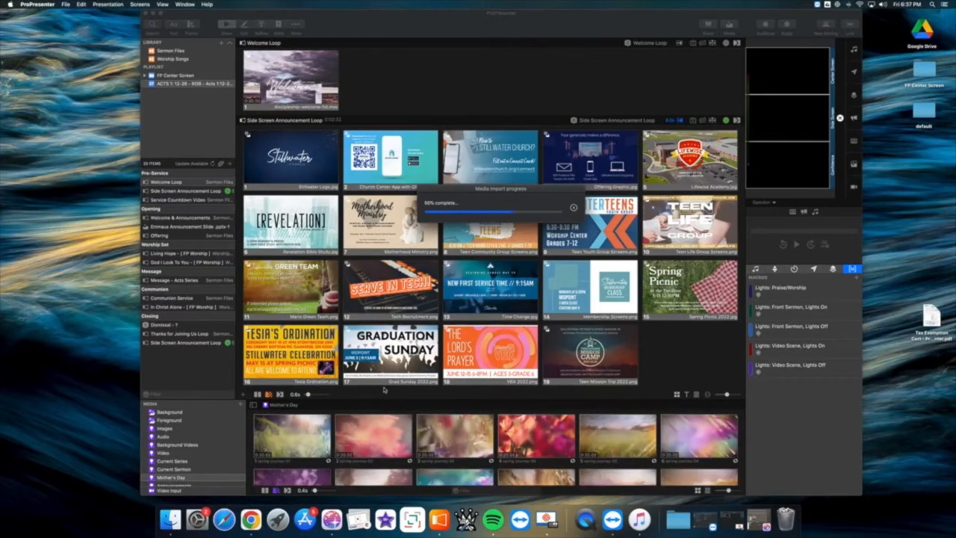
- Enlarge the media bin and set the spring-journey-01 video's playback behavior to Loop
drag(393, 400, 396, 310)
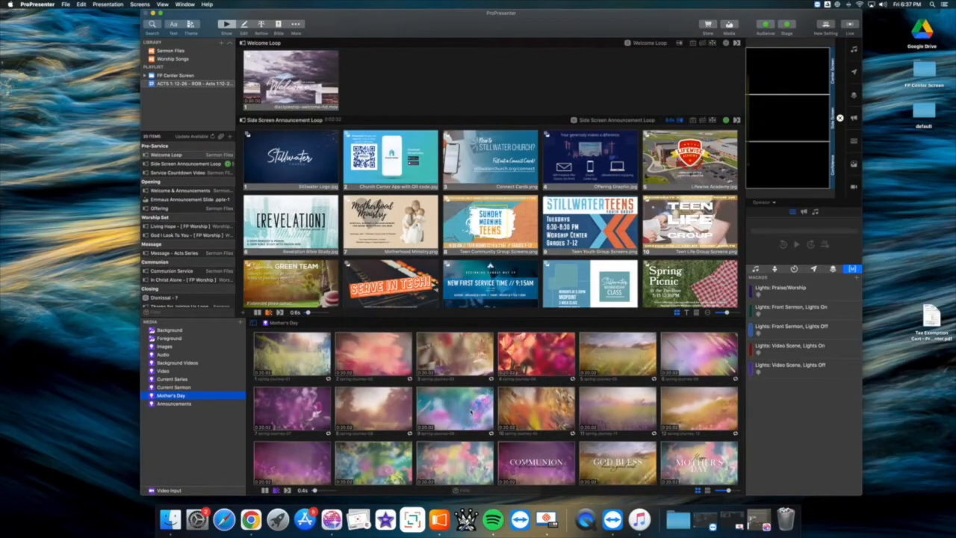
right_click(298, 348)
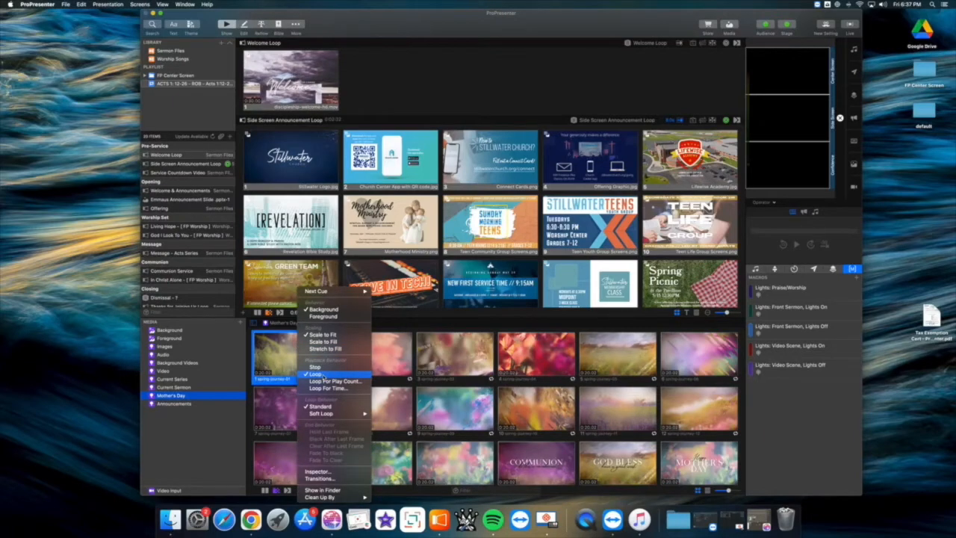
click(320, 374)
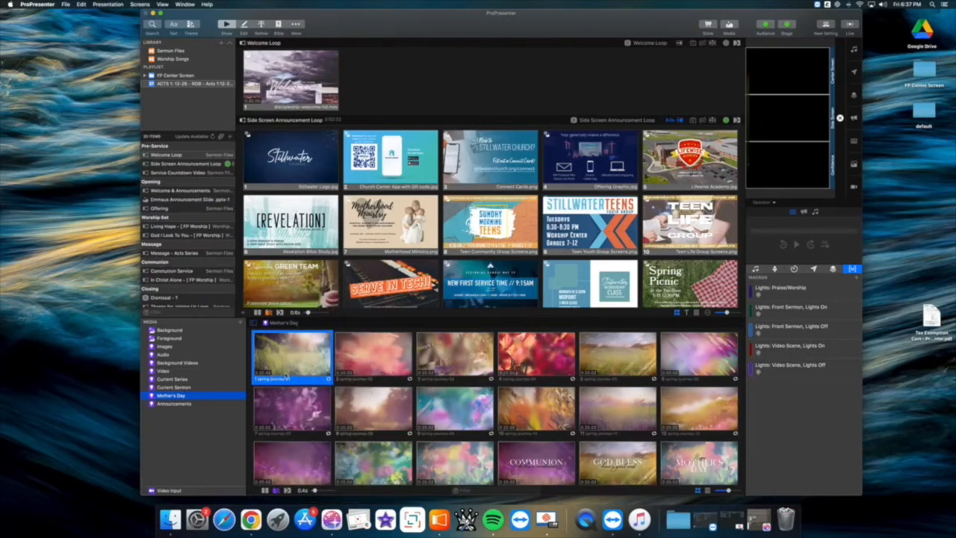
- Check the original spring-journey videos in Finder's Downloads folder, close that window and return to ProPresenter
click(170, 519)
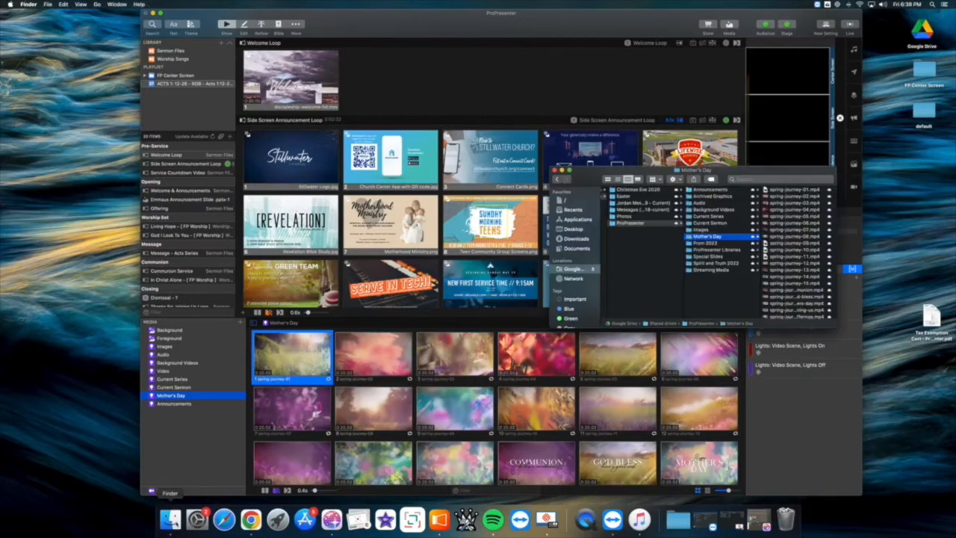
click(580, 240)
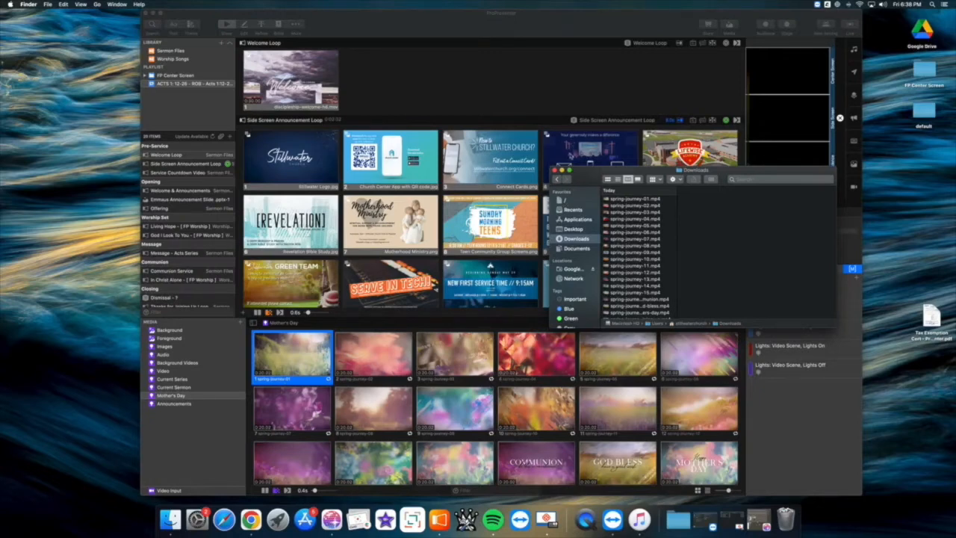
click(553, 171)
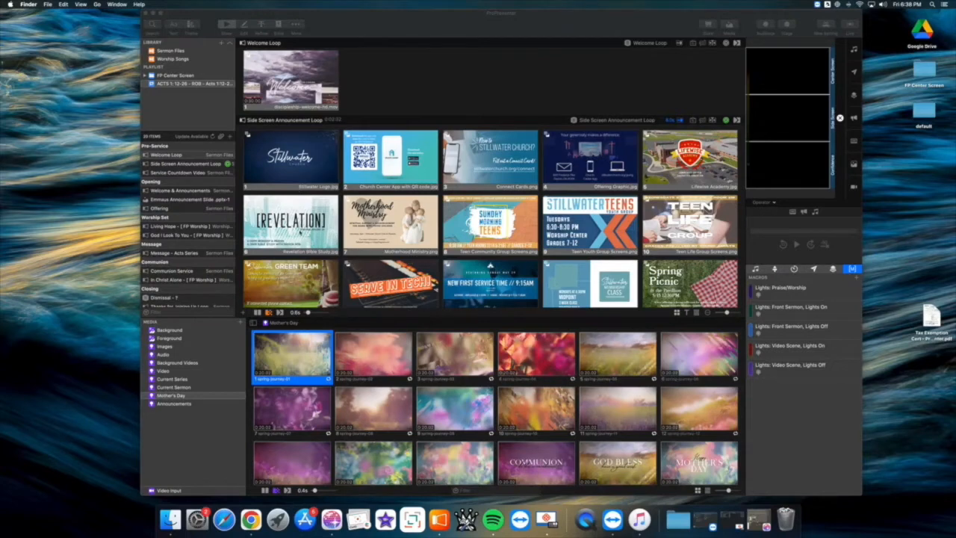
click(395, 83)
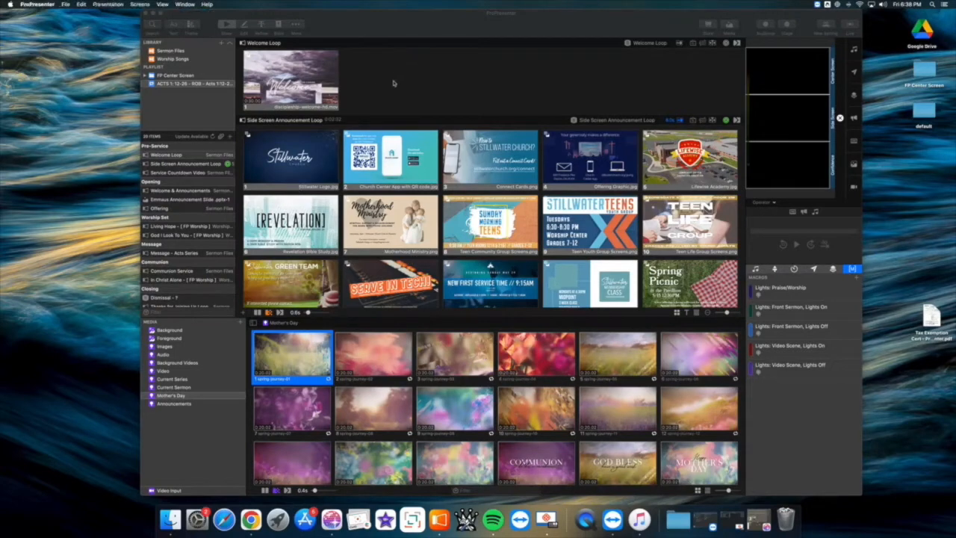
- Replace the slide media of Communion Service in the Sermon Files library with the spring-journey communion video and play that video
click(173, 51)
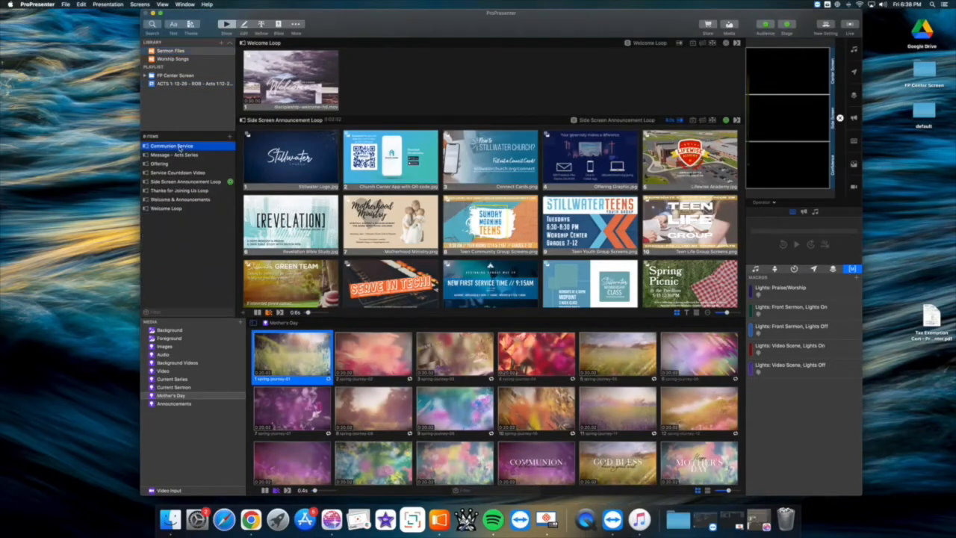
click(178, 146)
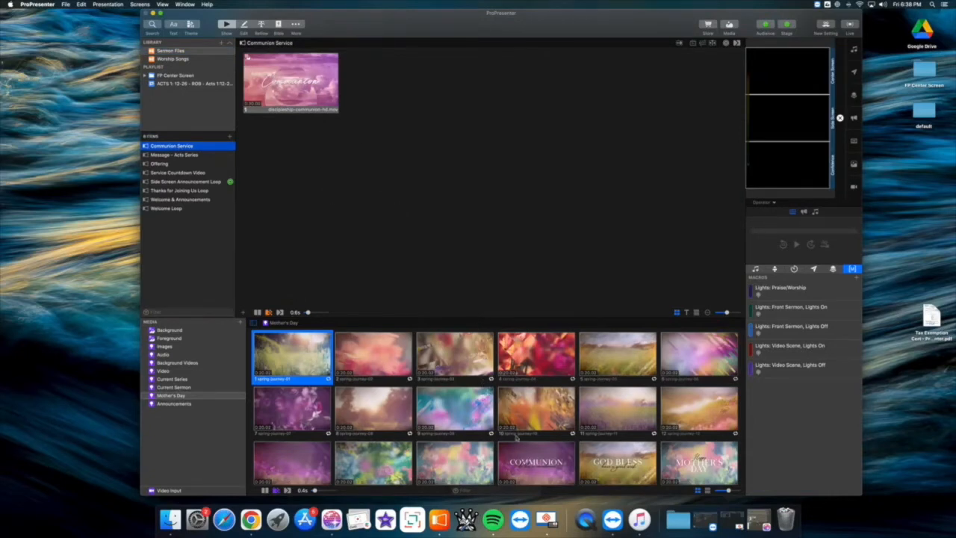
drag(536, 461, 277, 72)
click(524, 461)
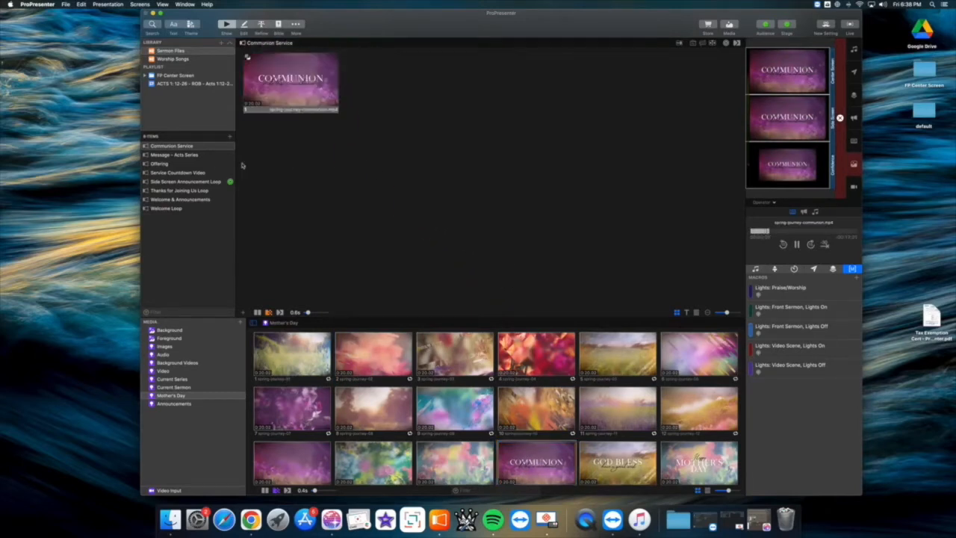
- Replace the slide media of the Offering presentation with the spring-journey tithes and offerings video
click(171, 157)
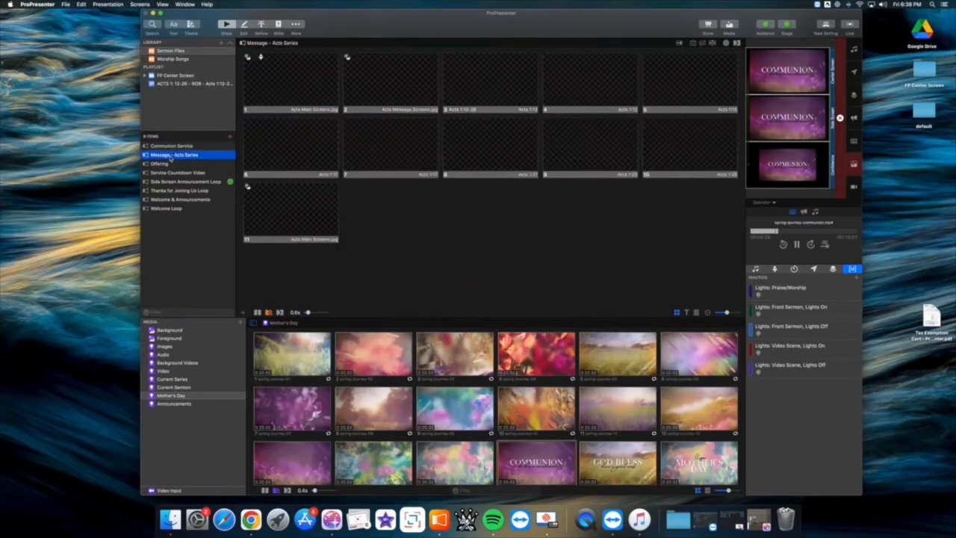
click(166, 165)
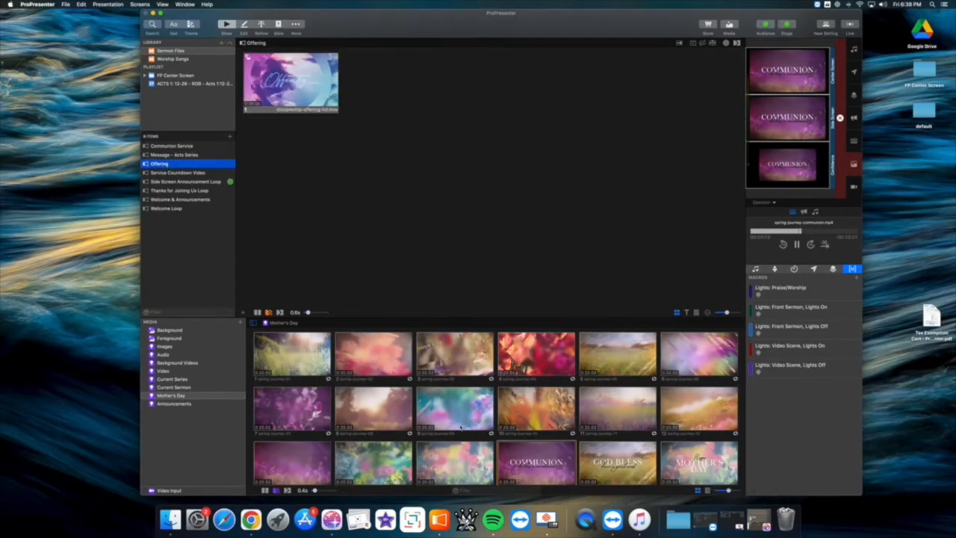
scroll(481, 435, down, 1)
scroll(480, 434, down, 3)
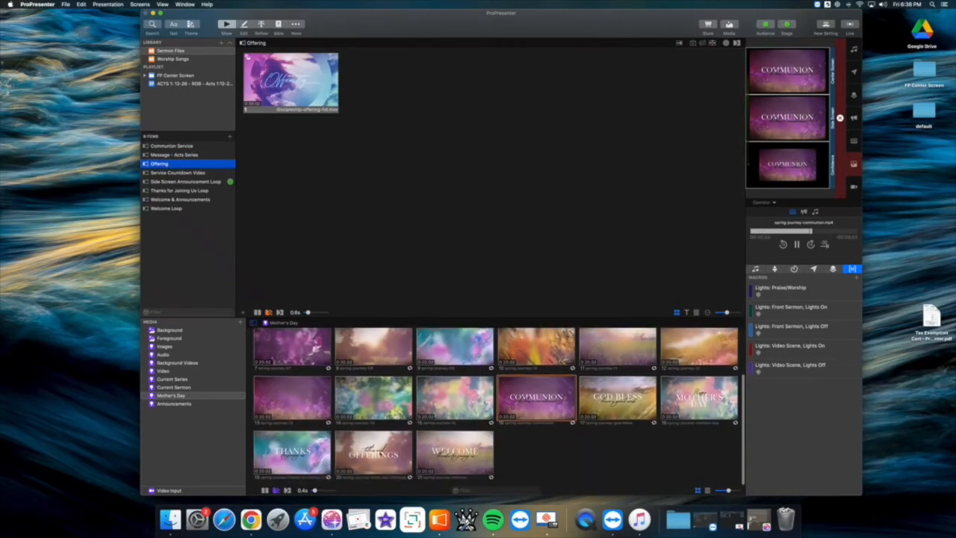
drag(373, 452, 296, 93)
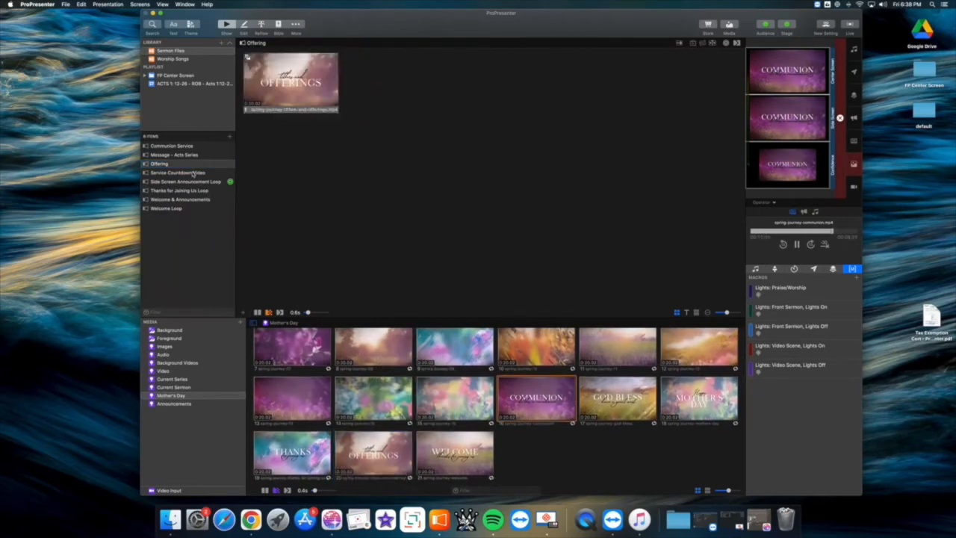
- Open Service Countdown Video, switch to Chrome and download the Spring Journey Mother's Day Countdown as an HD MP4
click(193, 172)
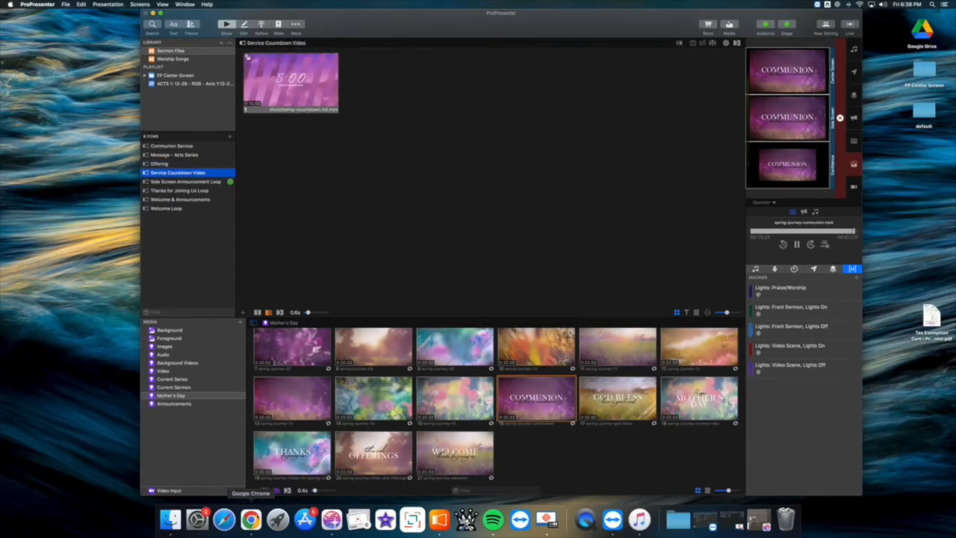
click(251, 519)
scroll(400, 349, down, 5)
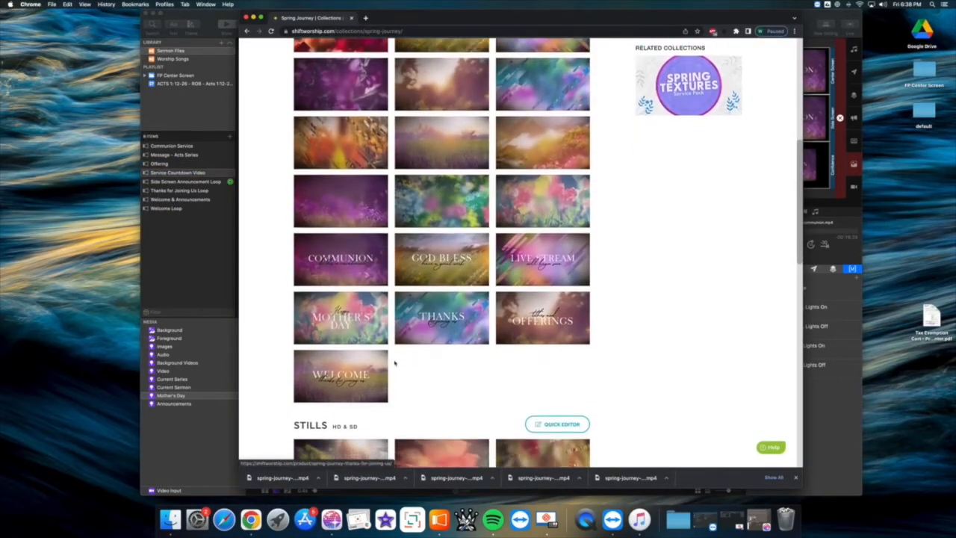
scroll(400, 349, down, 8)
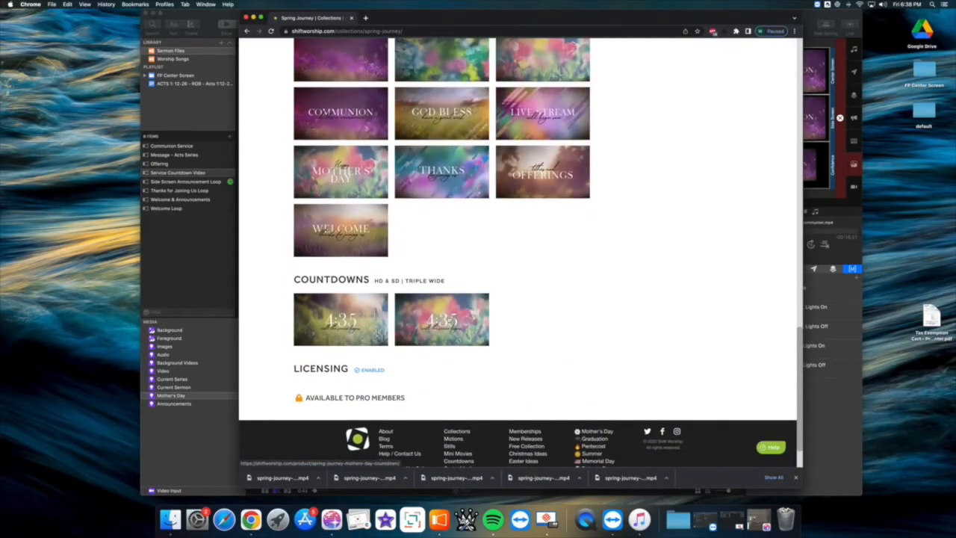
click(449, 321)
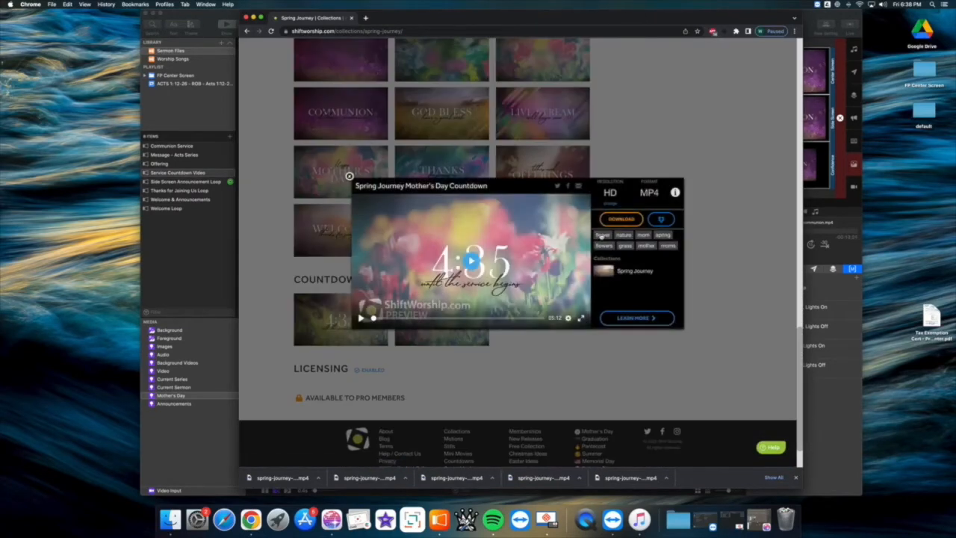
click(619, 222)
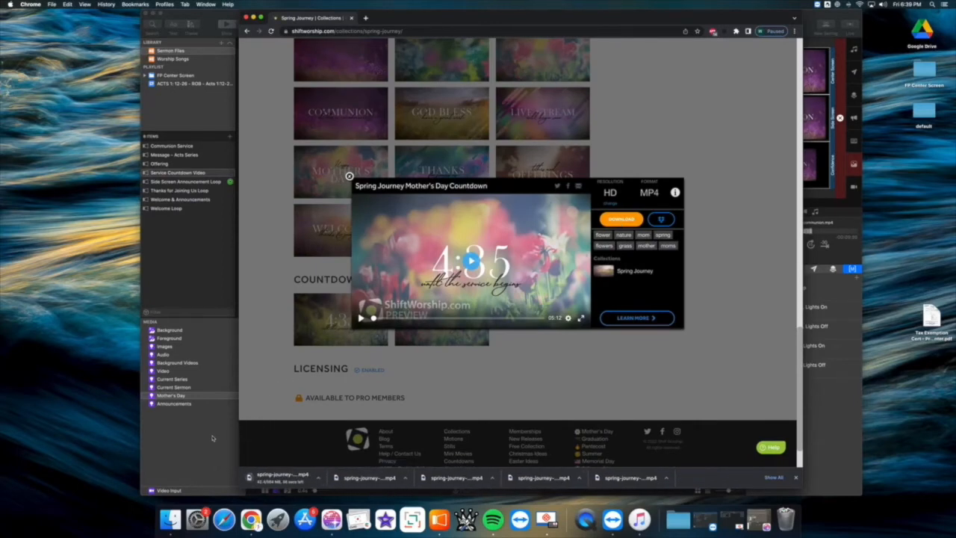
- Return to ProPresenter, preview the God Bless and Thanks videos, and put the Thanks video on the Thanks for Joining Us Loop slide
click(212, 438)
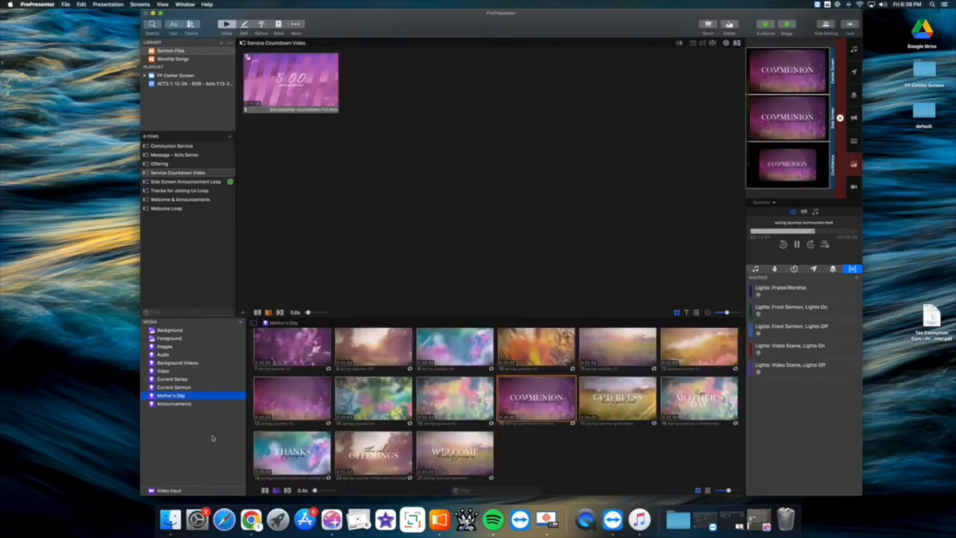
click(188, 191)
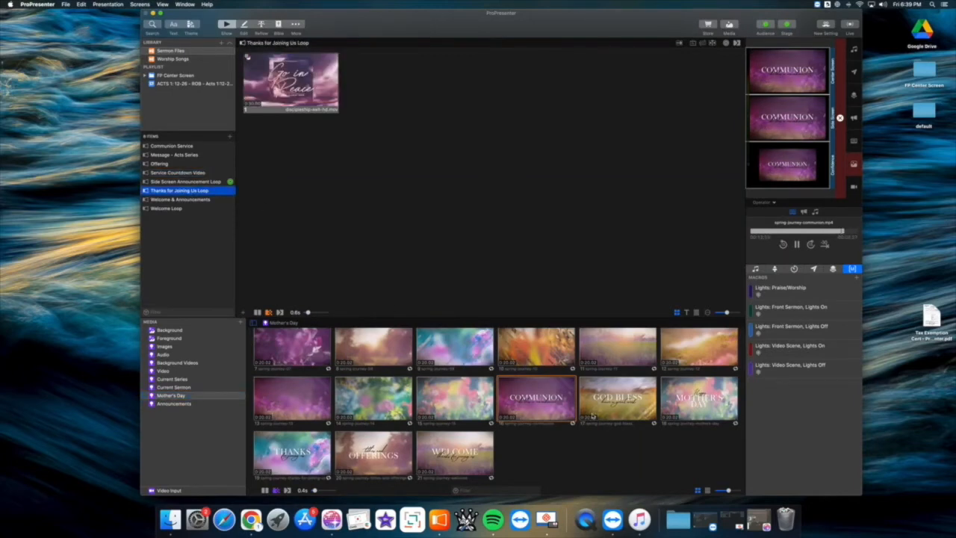
click(611, 400)
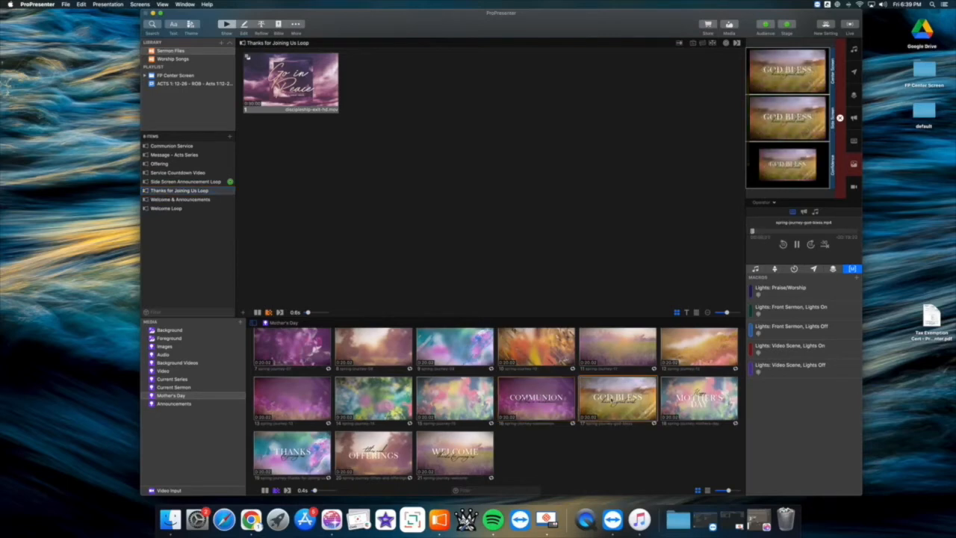
click(290, 459)
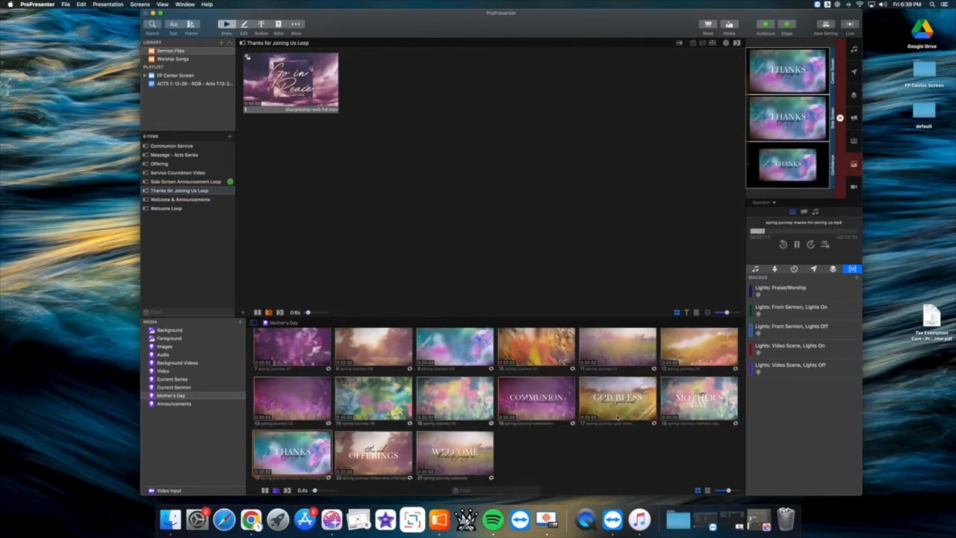
click(621, 412)
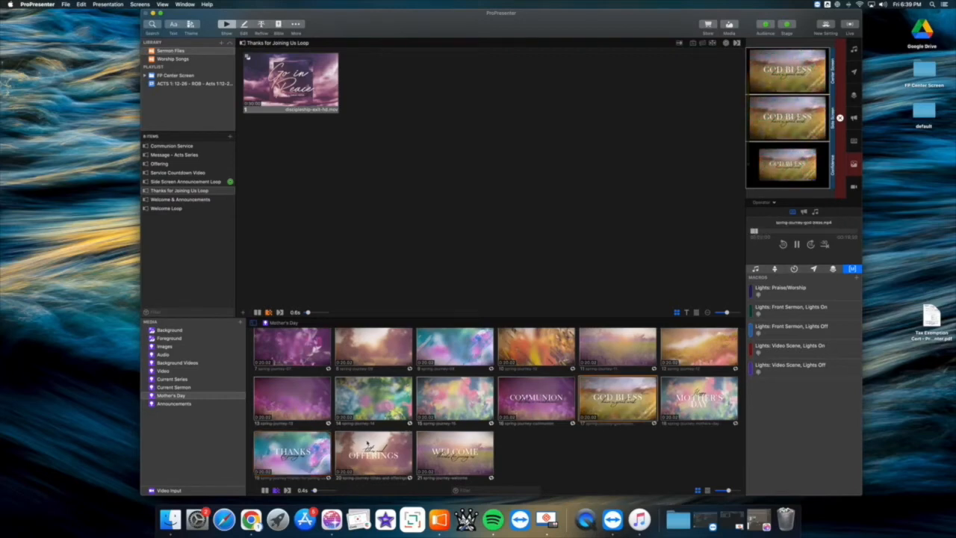
click(298, 454)
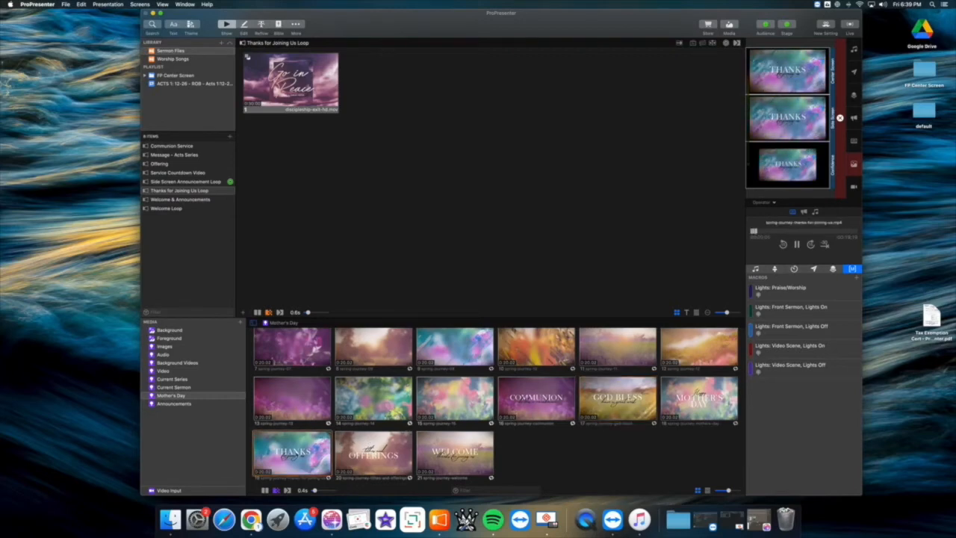
drag(299, 454, 297, 84)
- Preview the Welcome video and replace the slide media of Welcome Loop with the spring-journey Mother's Day video
click(194, 200)
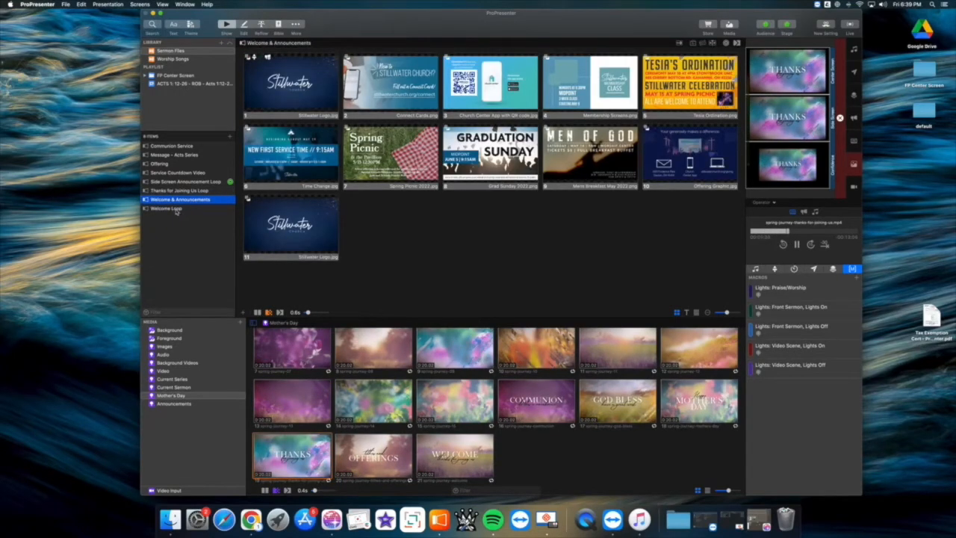
click(184, 210)
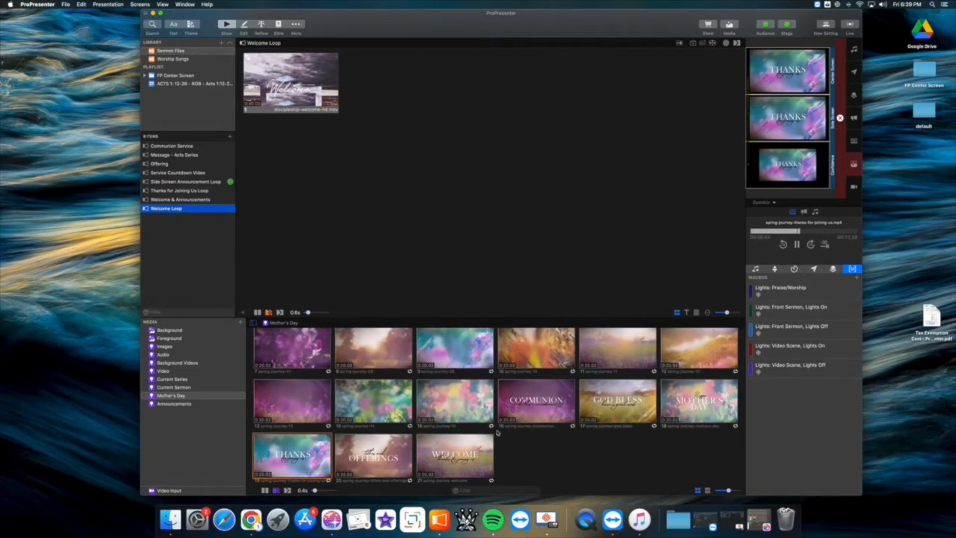
click(454, 455)
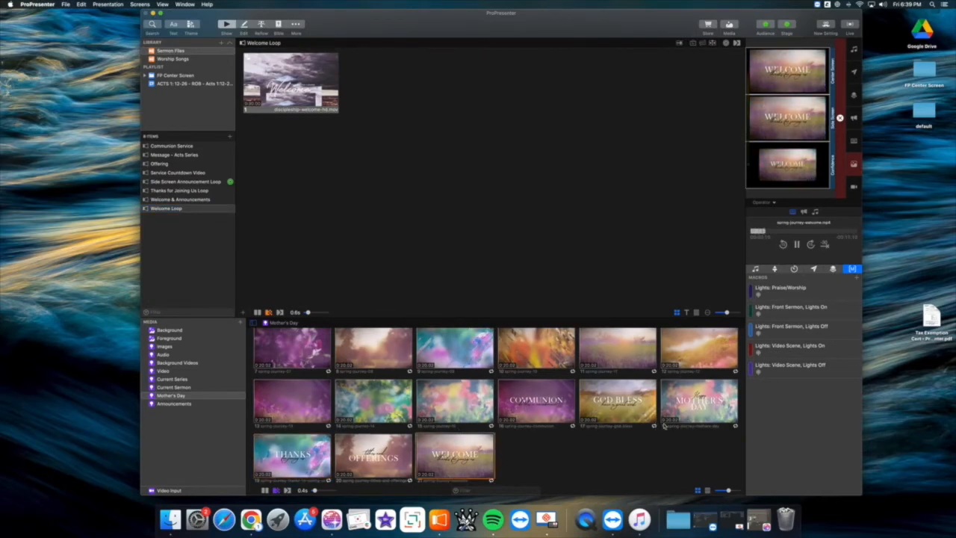
drag(703, 404, 290, 75)
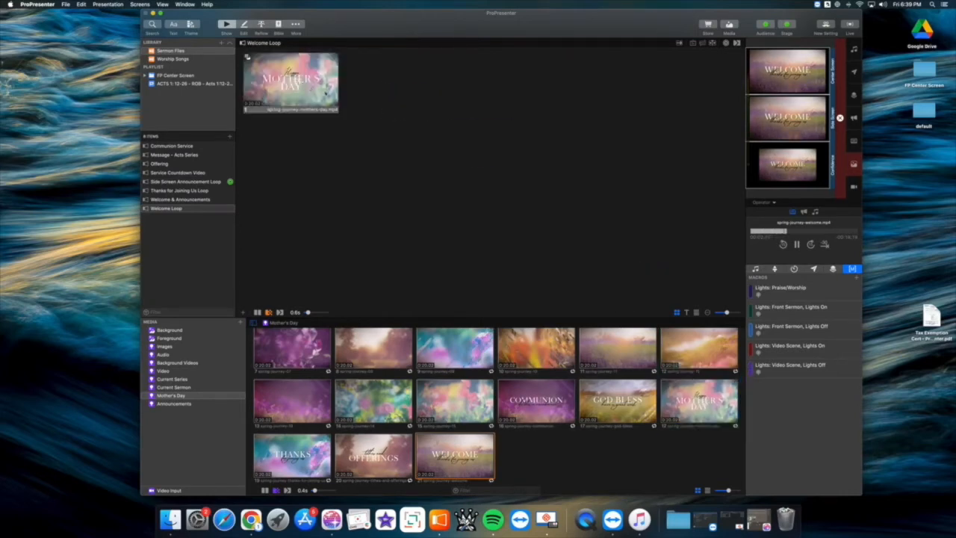
- Play the Welcome Loop slide, switch to Finder and copy spring-journey-mothers-day-countdown.mp4 from the Downloads folder
click(299, 88)
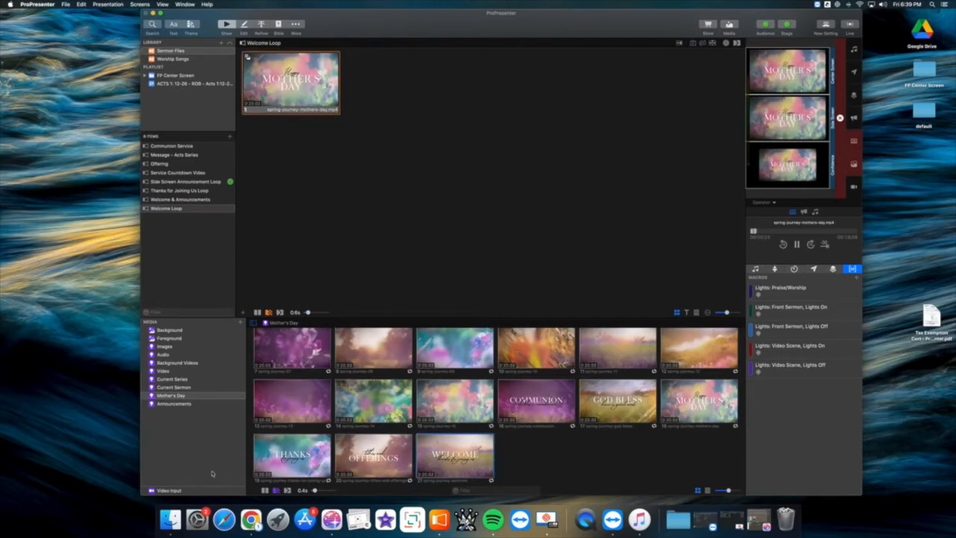
click(251, 518)
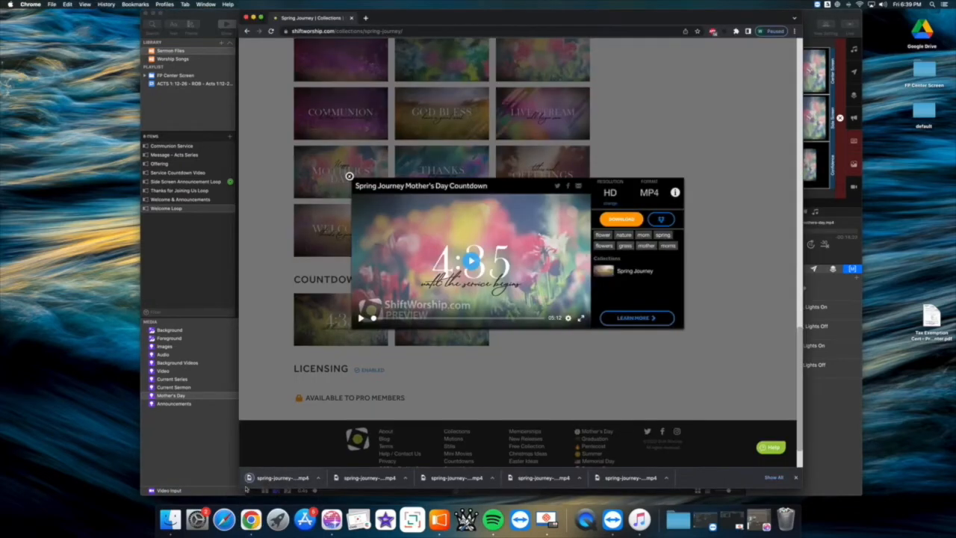
click(171, 518)
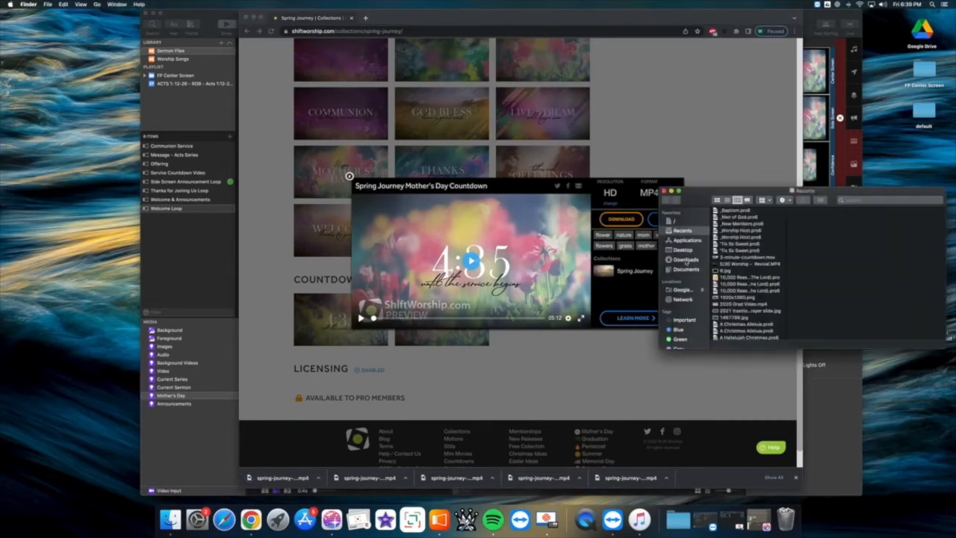
click(685, 259)
scroll(742, 274, down, 5)
click(749, 266)
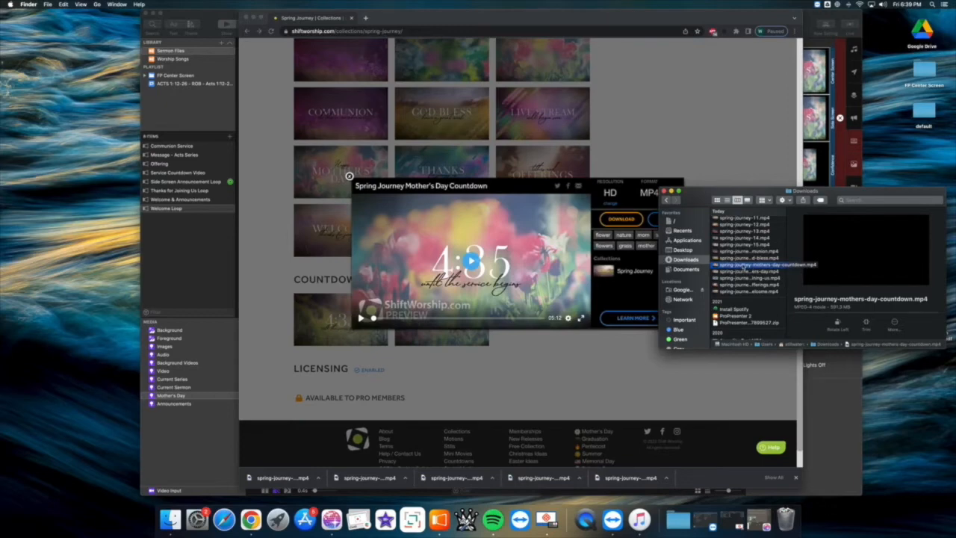
right_click(744, 266)
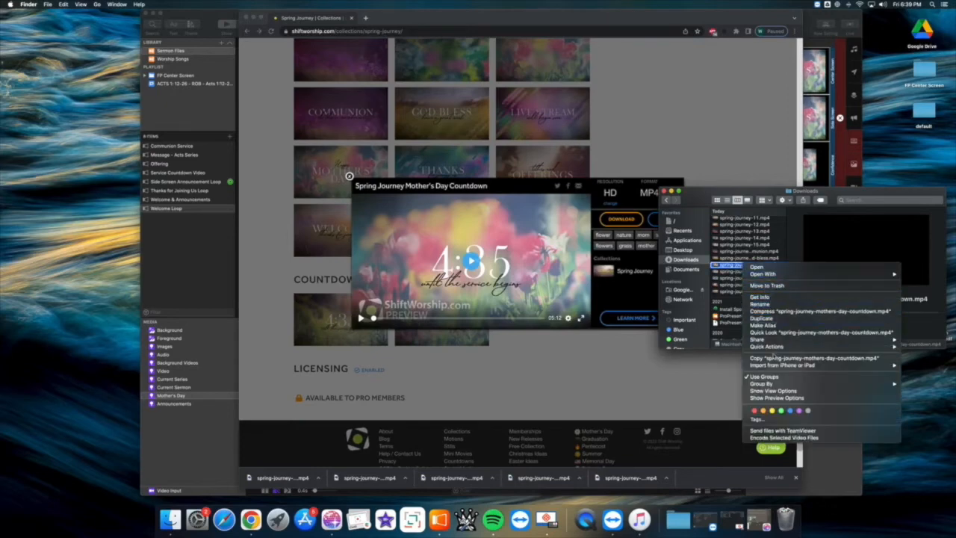
click(814, 358)
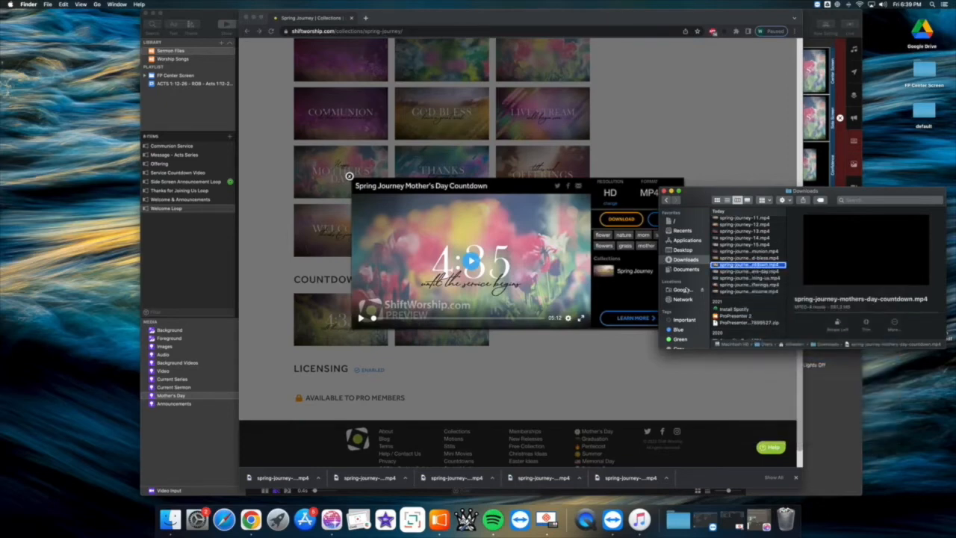
- Paste the countdown video into the ProPresenter shared drive's Mother's Day folder on Google Drive and add it to ProPresenter's Mother's Day media
click(685, 290)
click(736, 218)
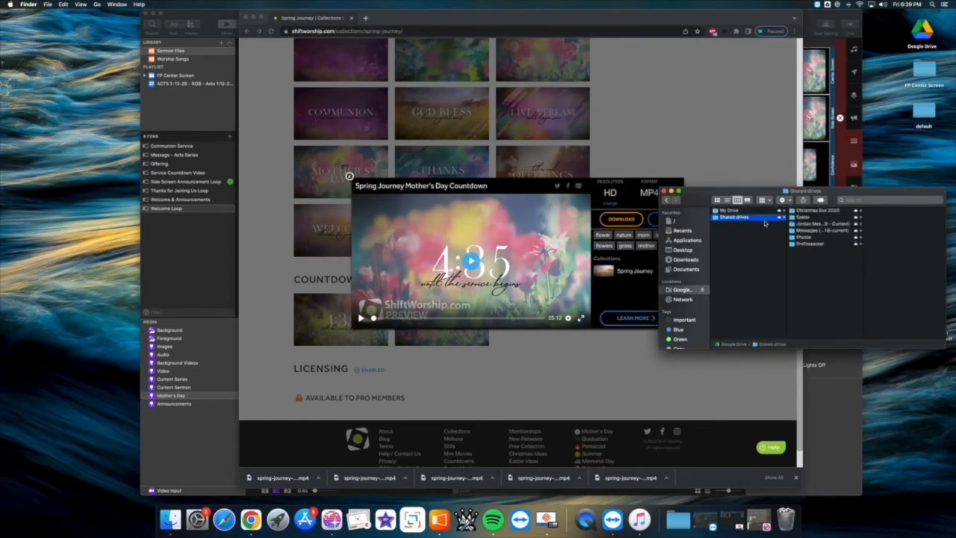
click(811, 244)
click(816, 257)
right_click(913, 271)
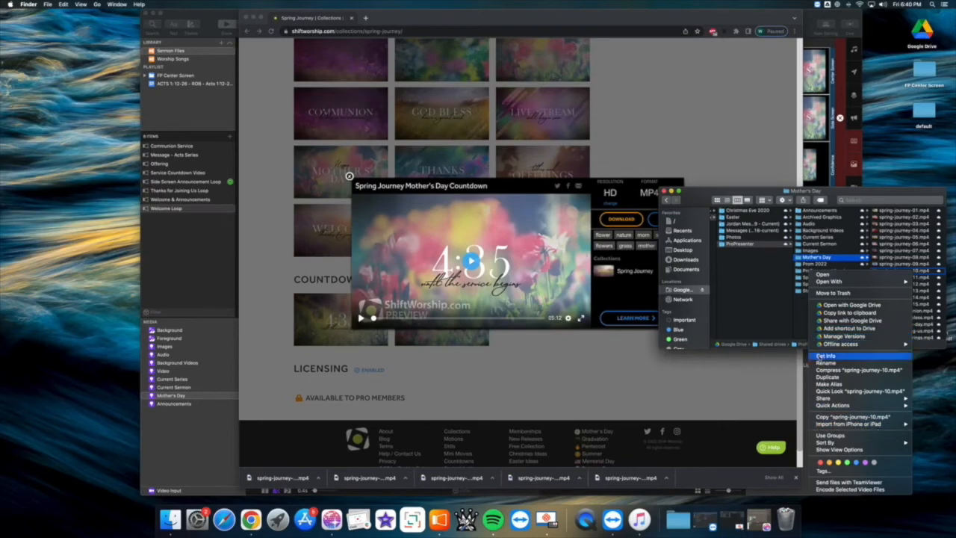
click(803, 310)
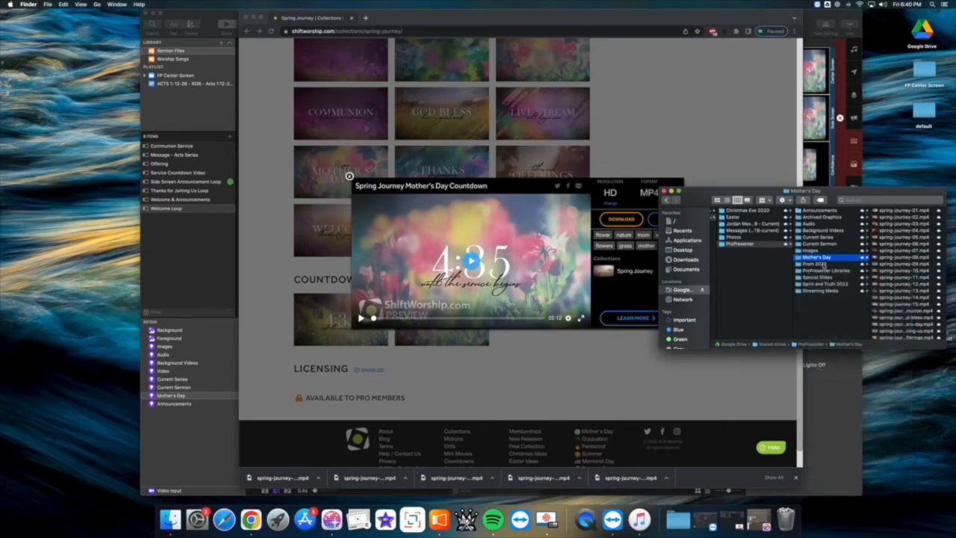
right_click(823, 258)
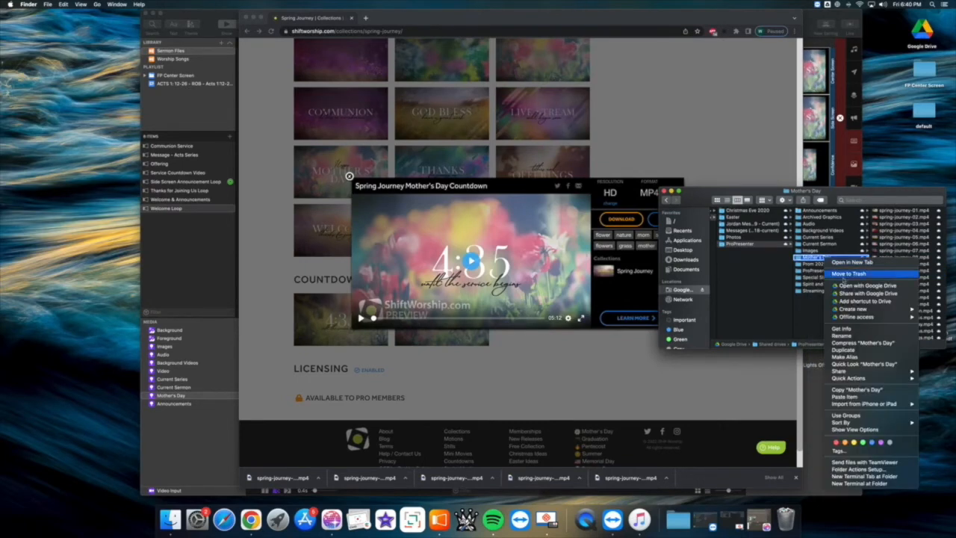
click(857, 390)
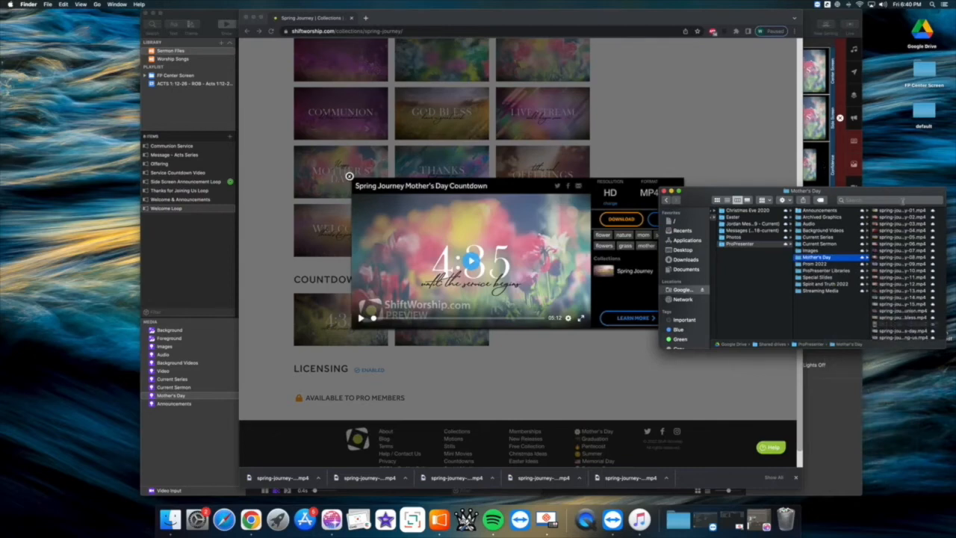
click(827, 16)
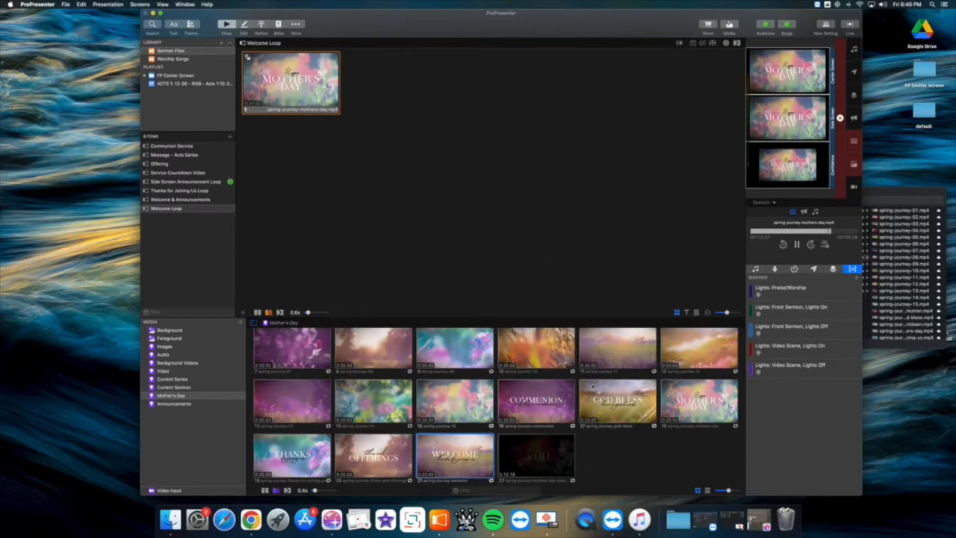
- Preview and pause the Mother's Day countdown video, and use it to replace the slide media of Service Countdown Video
click(554, 449)
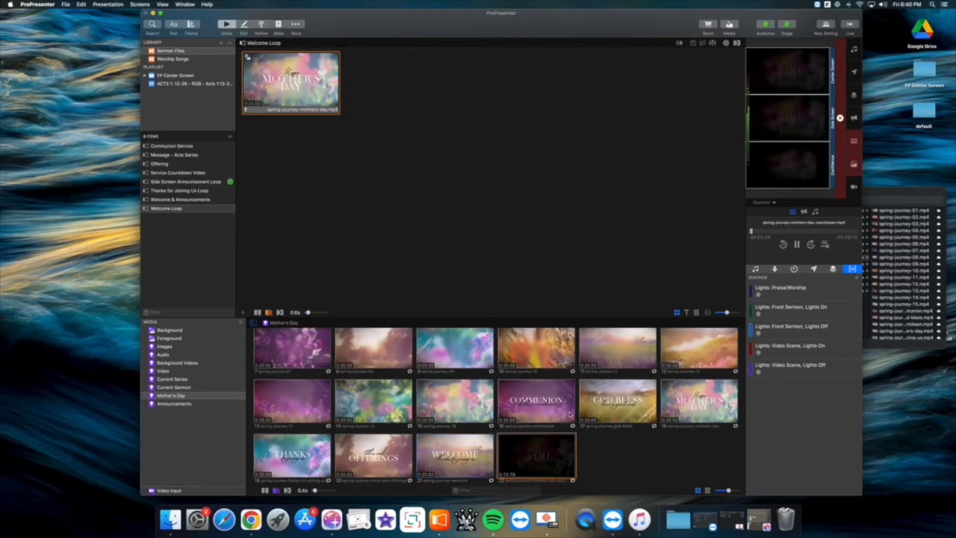
click(176, 173)
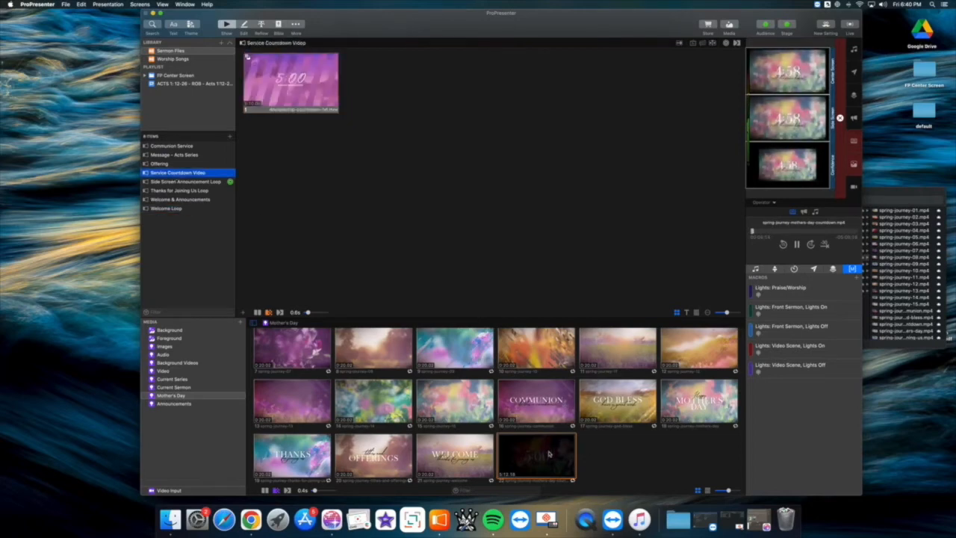
click(797, 245)
drag(525, 461, 296, 87)
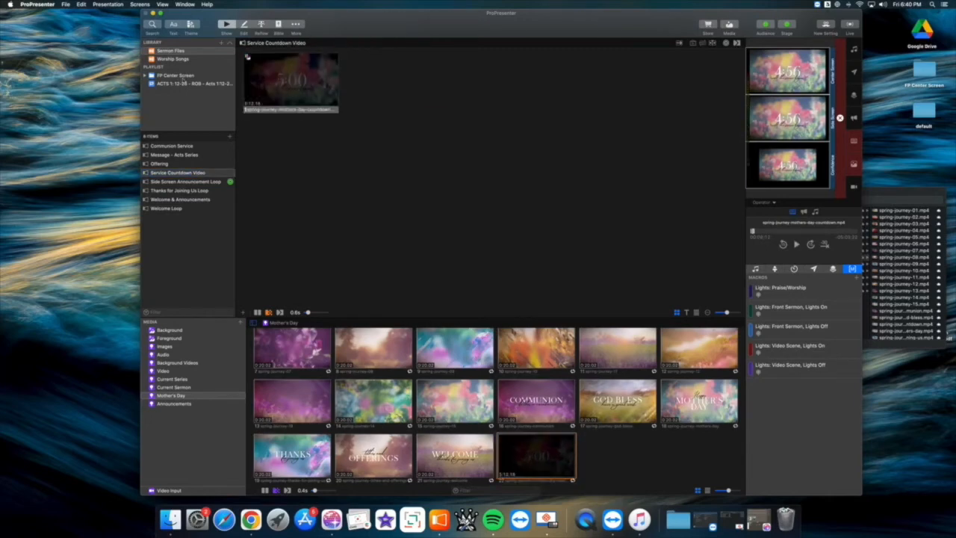
- Open the ACTS 1:12-26 playlist, enlarge the area above the media bin and show the playlist's Welcome Loop item
click(178, 84)
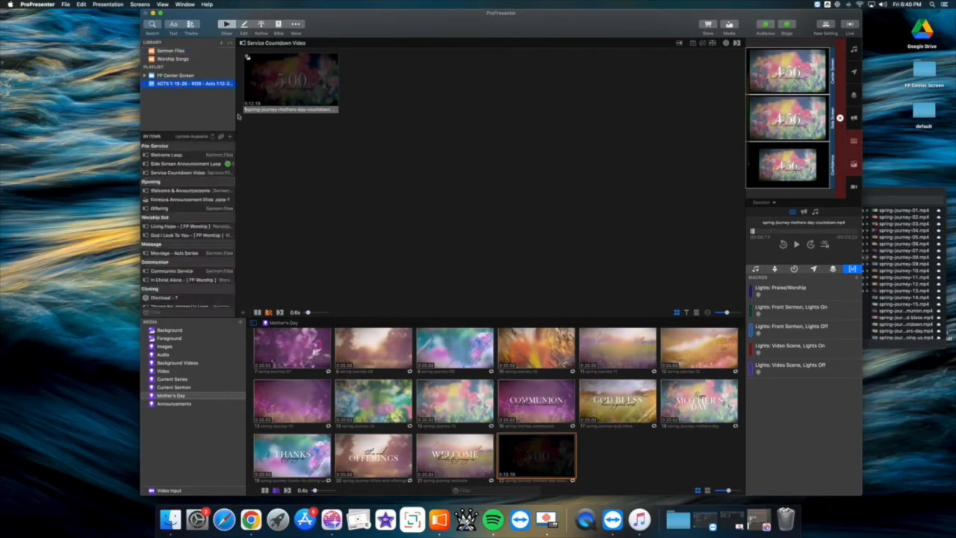
drag(337, 319, 337, 375)
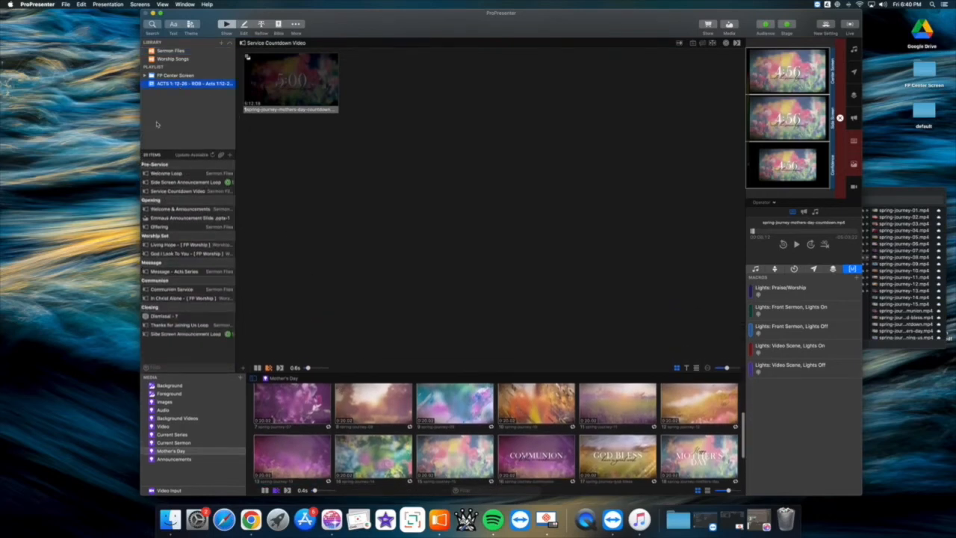
click(168, 174)
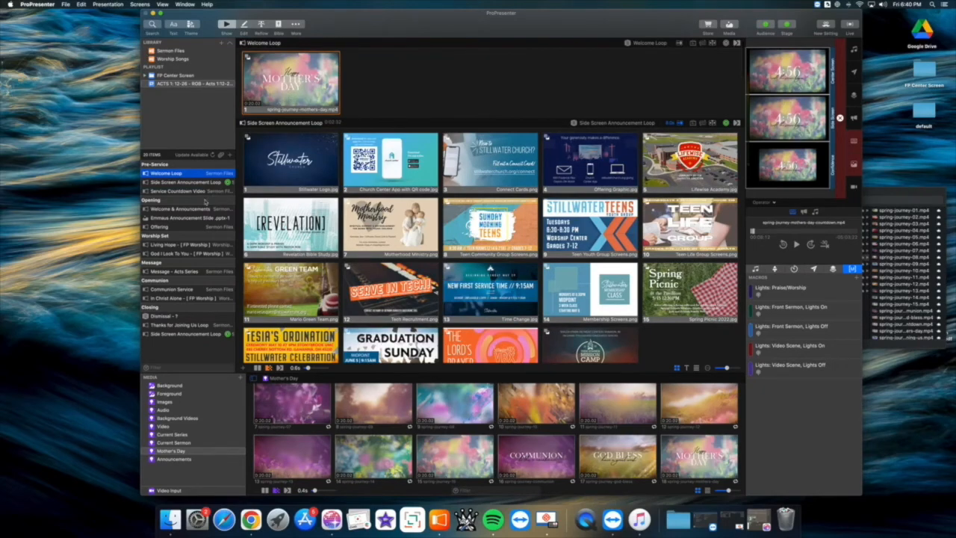
- Replace the Intro slide background of Living Hope with spring-journey-04 and preview it with the first two Verse 1 lyric slides
click(182, 245)
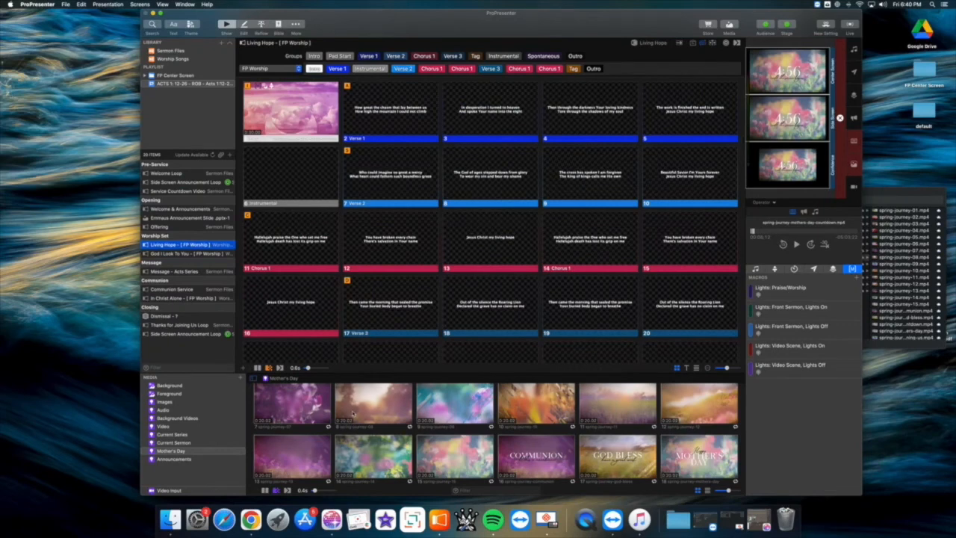
scroll(353, 414, up, 2)
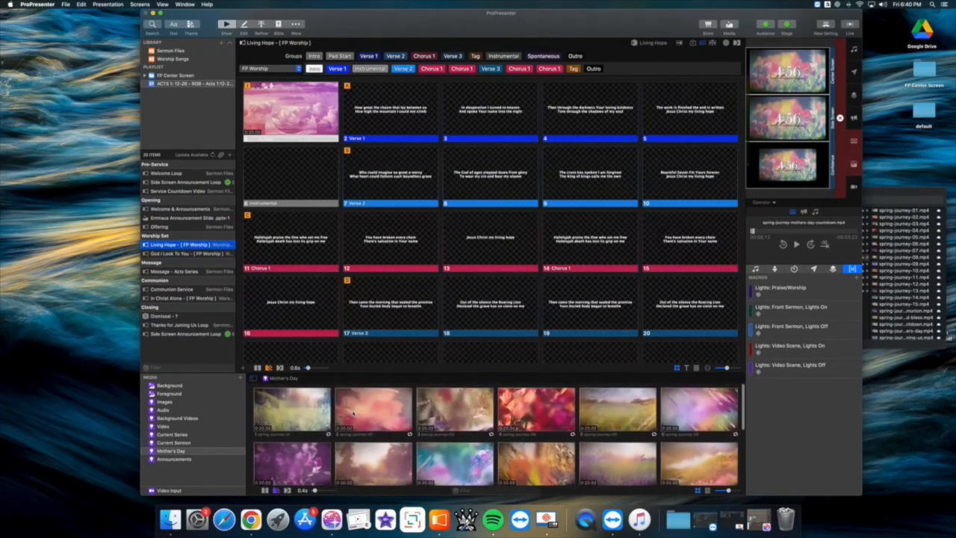
scroll(485, 418, down, 2)
scroll(484, 418, up, 2)
click(526, 413)
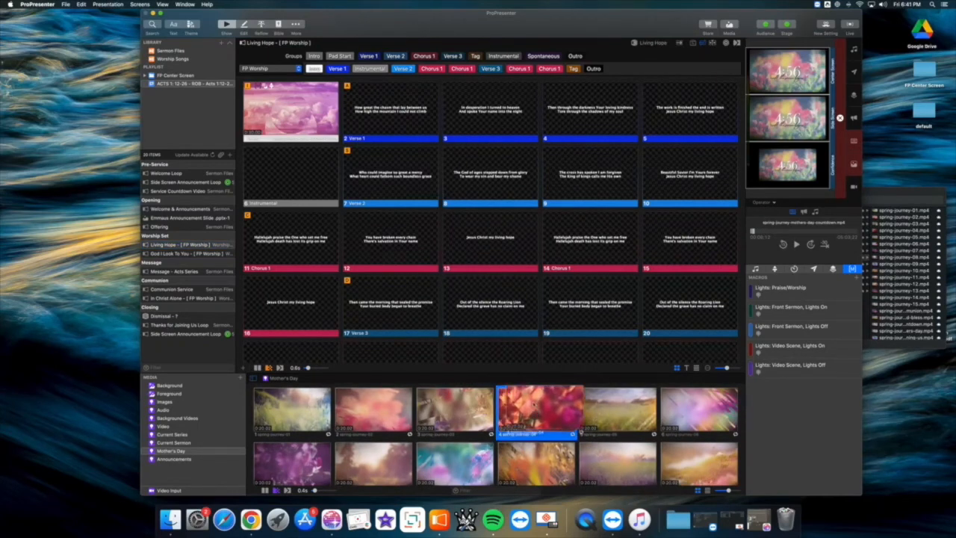
drag(301, 112, 301, 112)
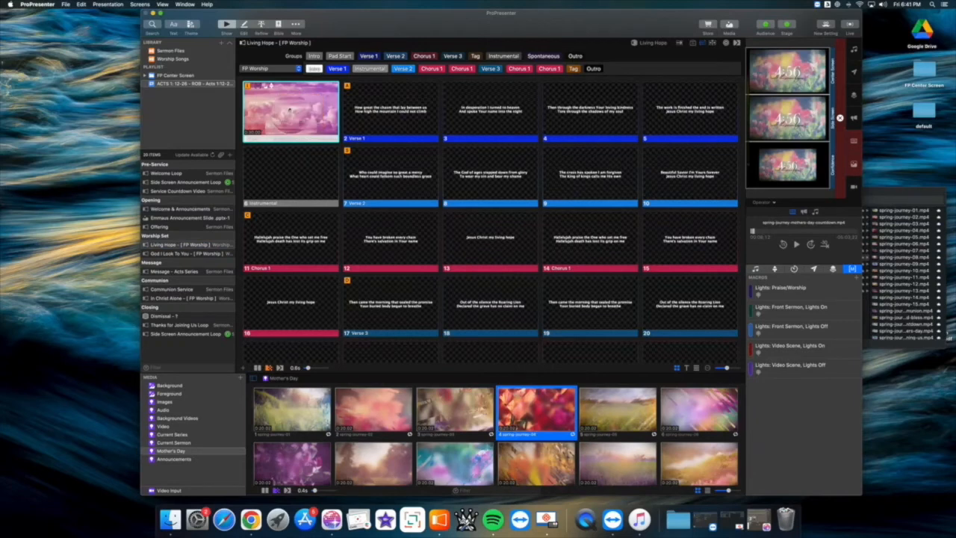
click(302, 112)
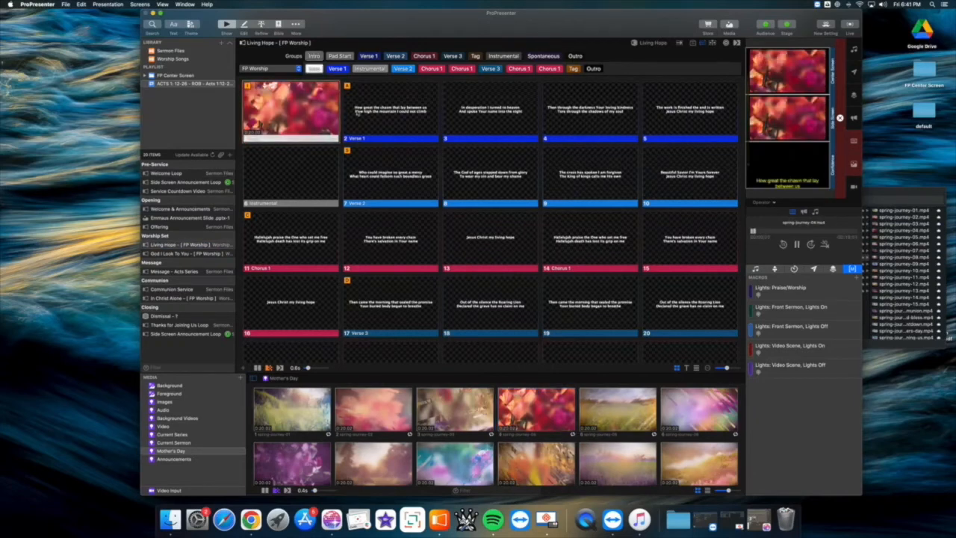
click(371, 114)
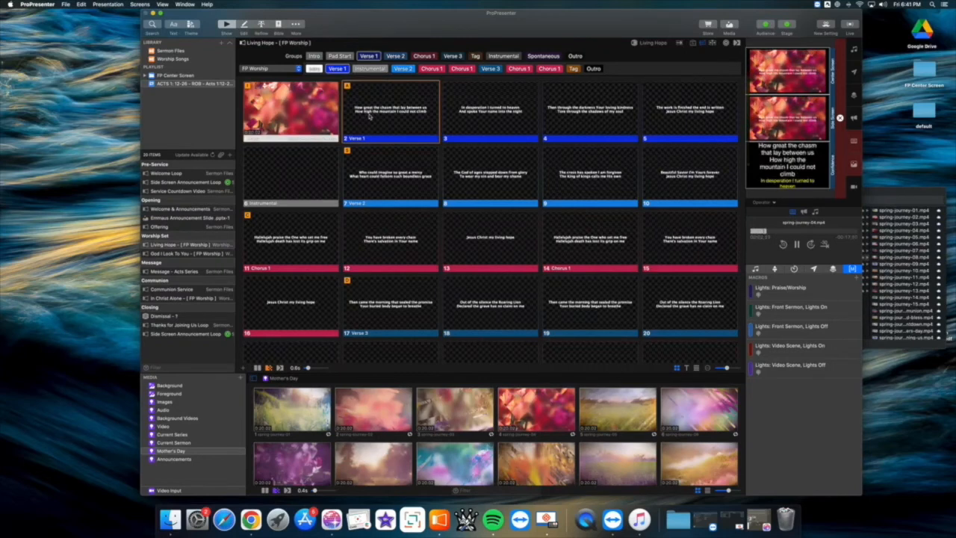
click(474, 114)
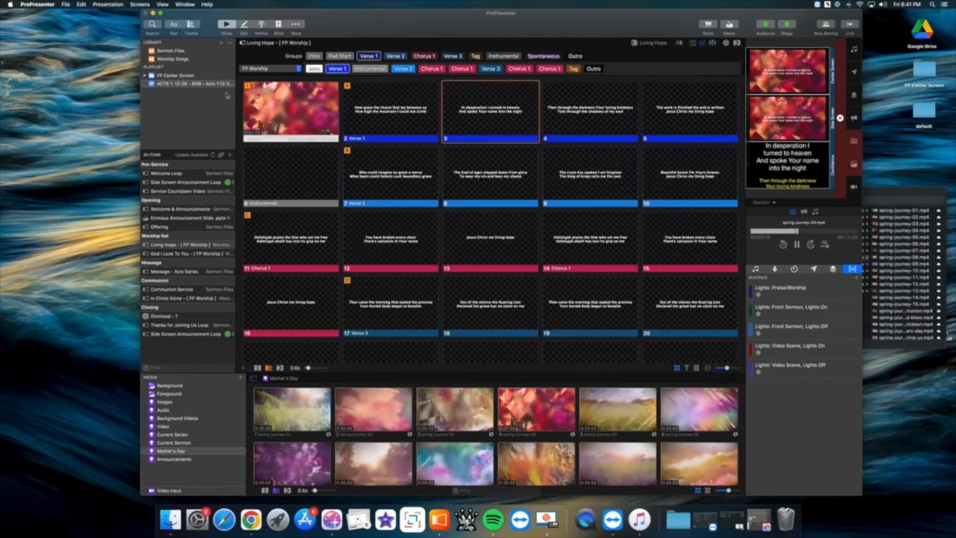
- Put the spring-journey-07 background on the Intro slide of God I Look To You and preview it with the first Verse 1 slide
click(193, 254)
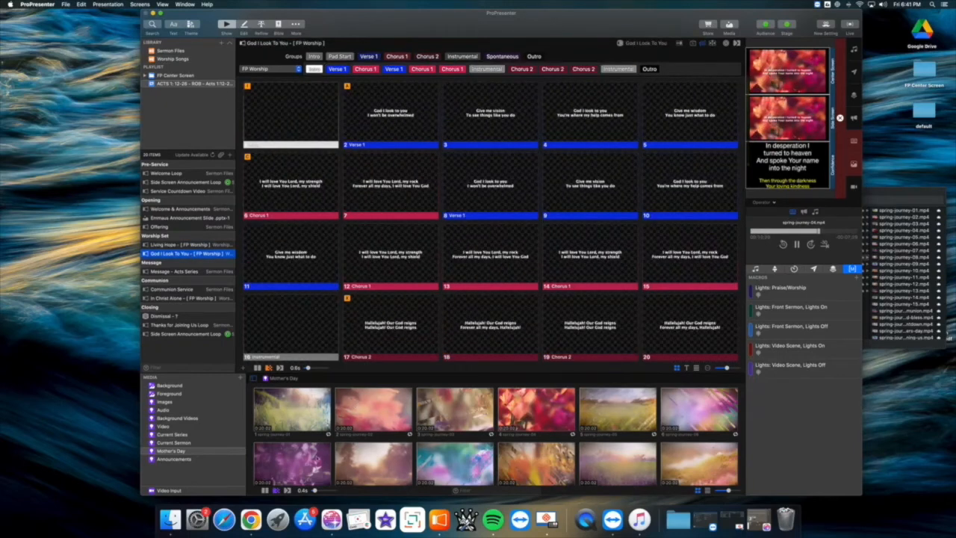
scroll(443, 450, down, 3)
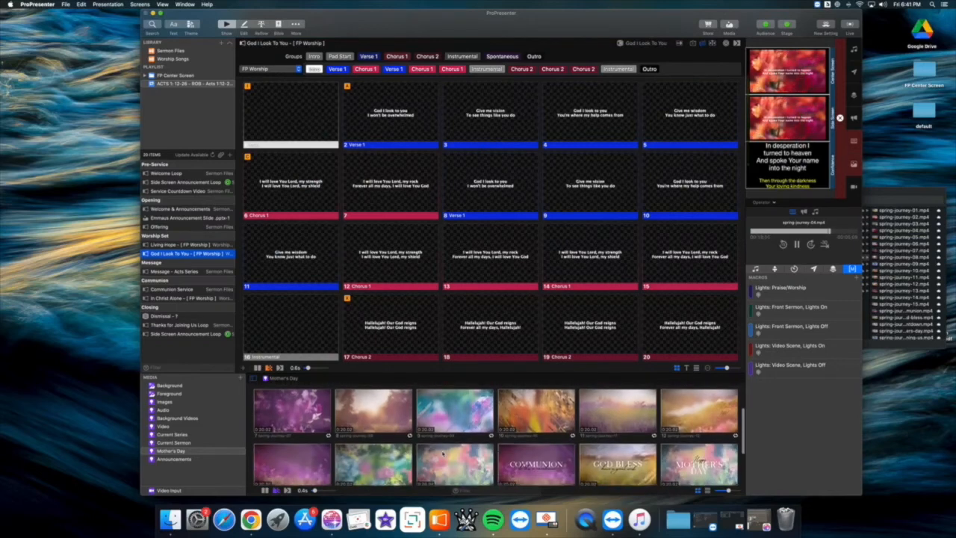
scroll(443, 459, up, 1)
drag(298, 436, 324, 216)
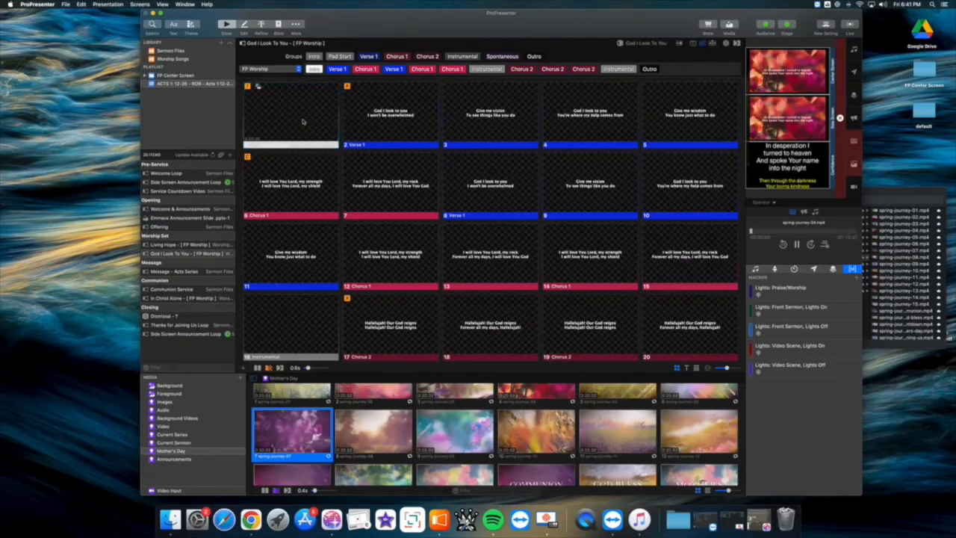
click(382, 127)
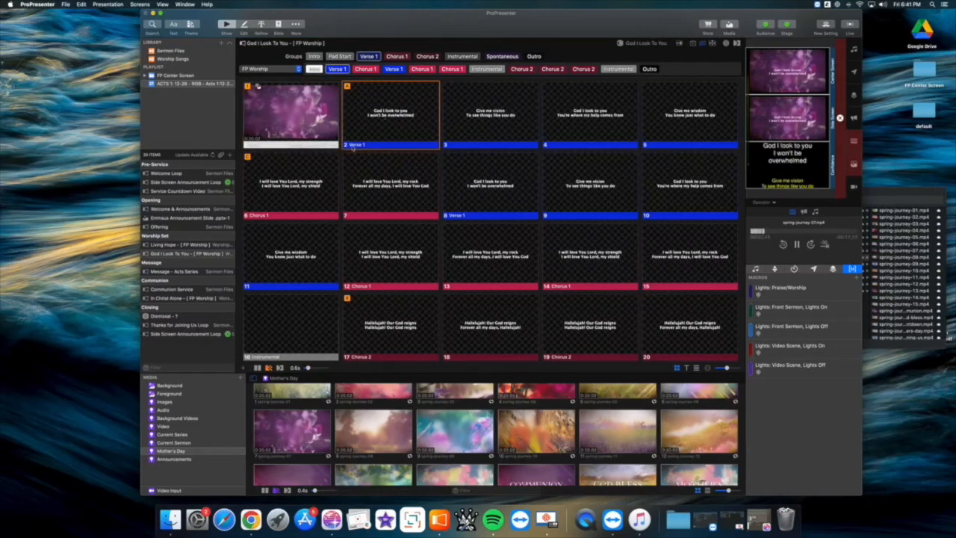
- Play the Communion Service slide and put the matching spring-journey-13 background on the Intro slide of In Christ Alone
click(178, 299)
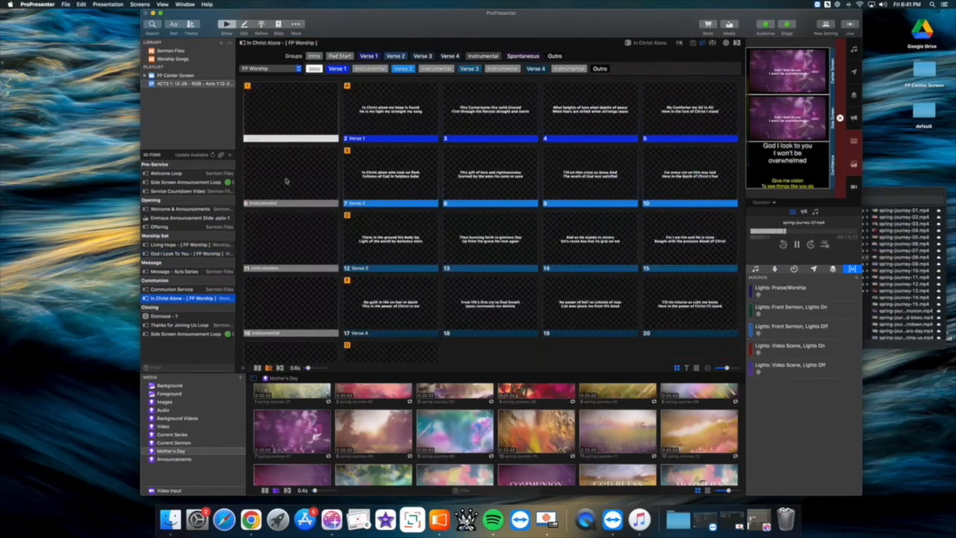
click(181, 290)
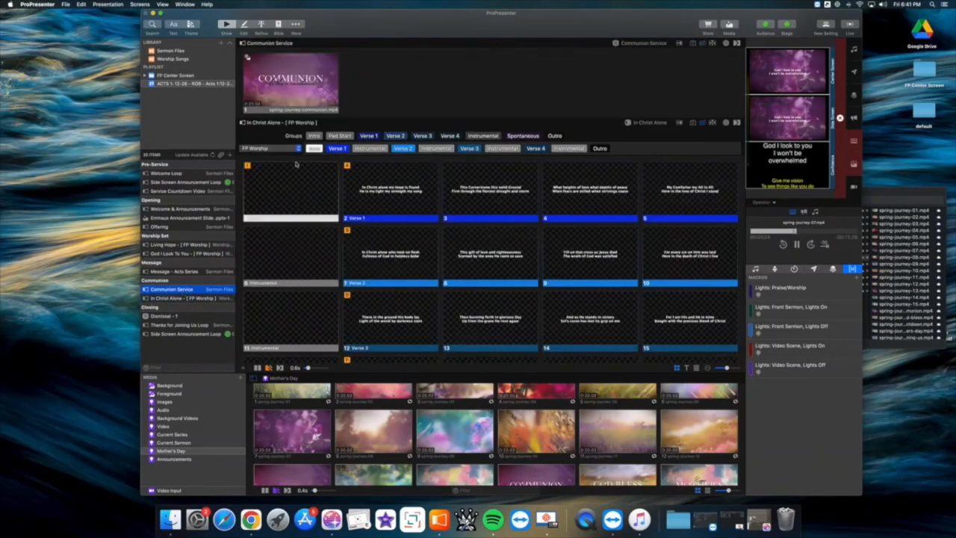
scroll(380, 432, down, 3)
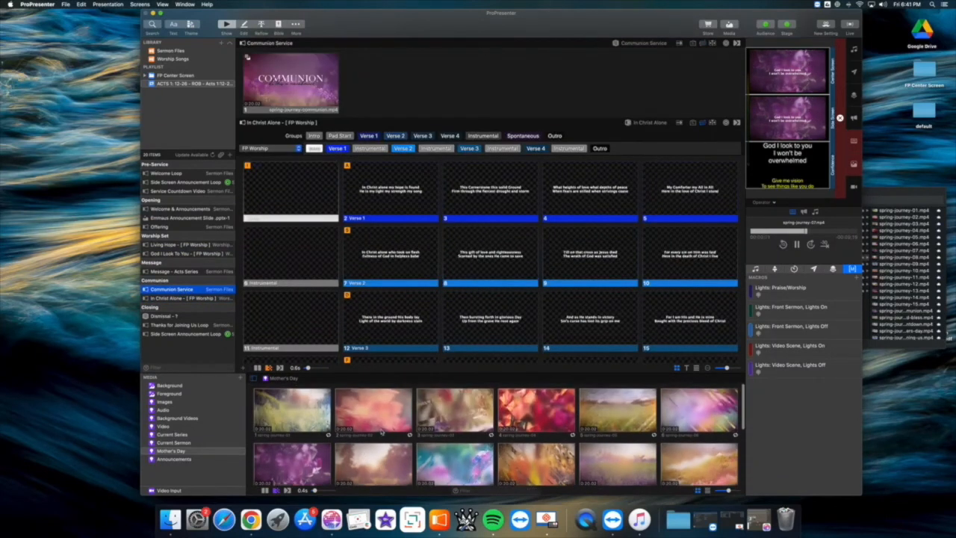
scroll(382, 431, down, 1)
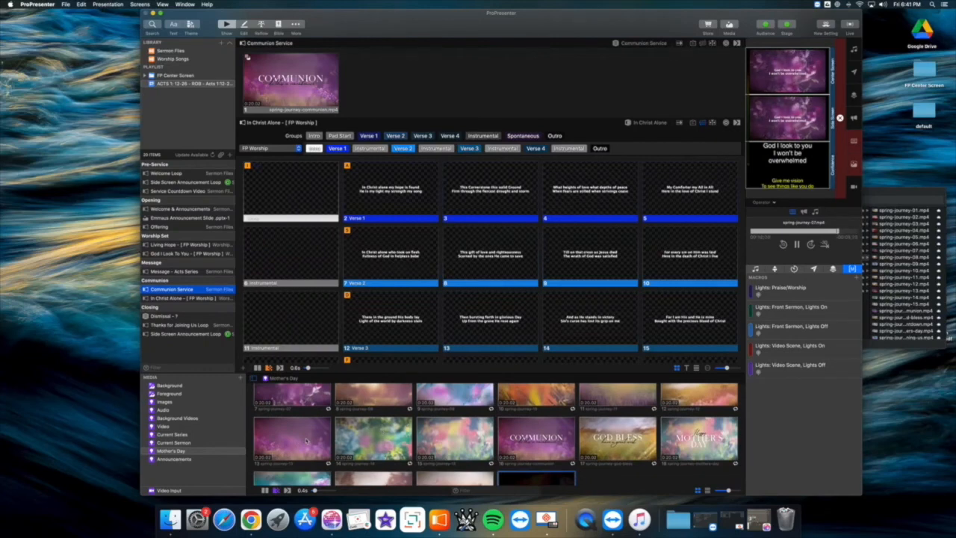
click(298, 80)
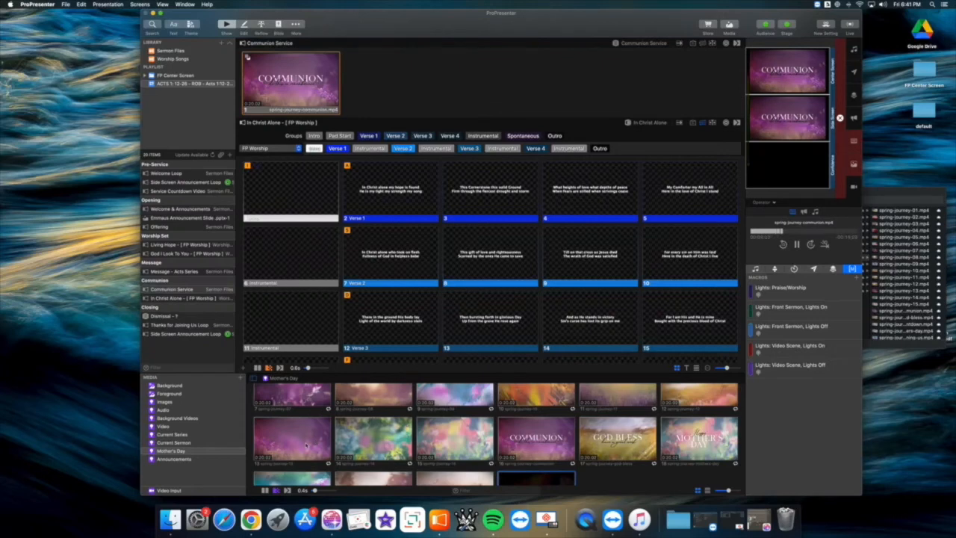
drag(306, 446, 307, 189)
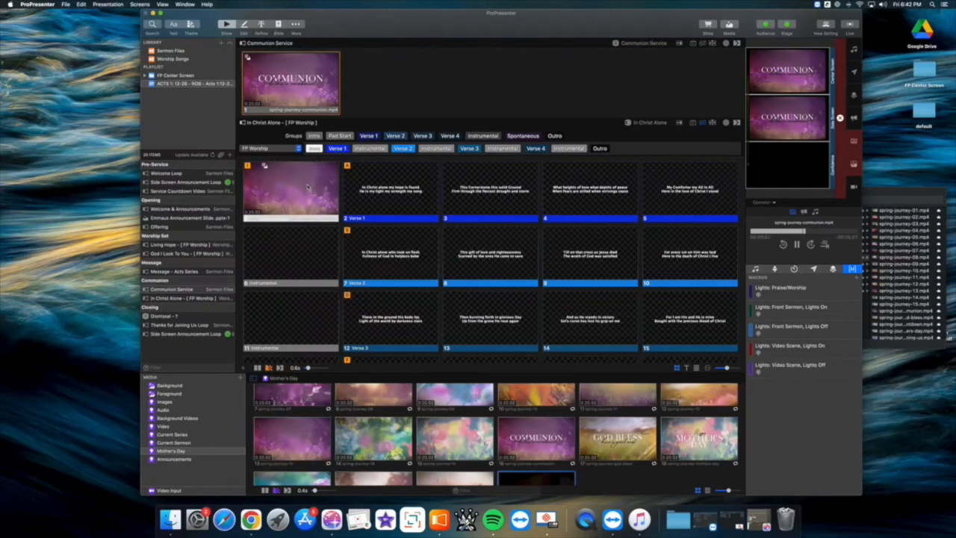
- Preview the In Christ Alone Intro and first Verse 1 slides, replaying the Communion Service slide between runs to check the background transition
click(307, 189)
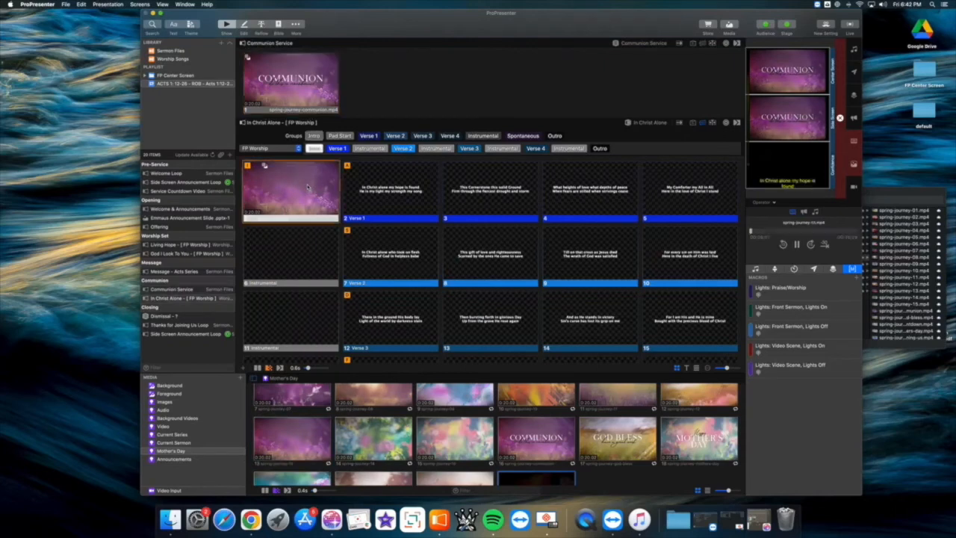
click(369, 187)
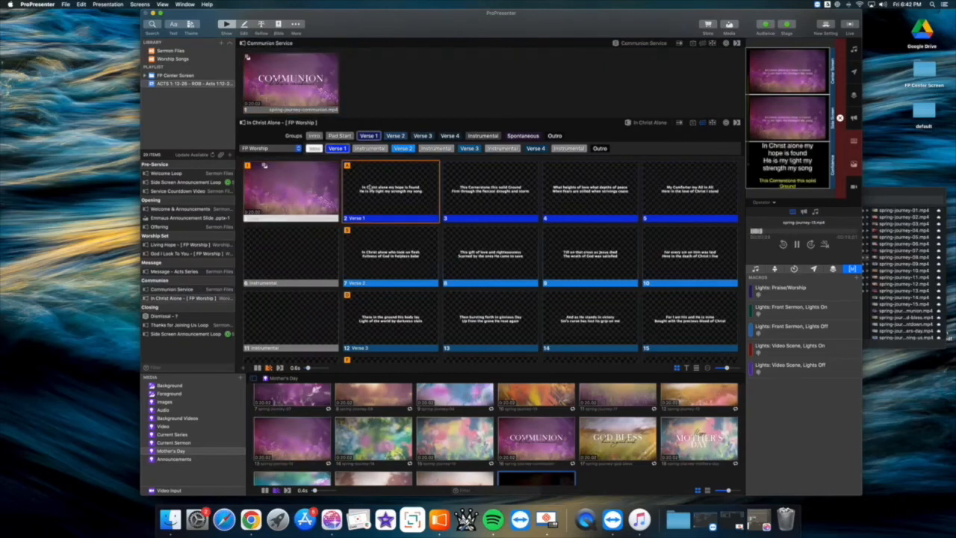
click(306, 91)
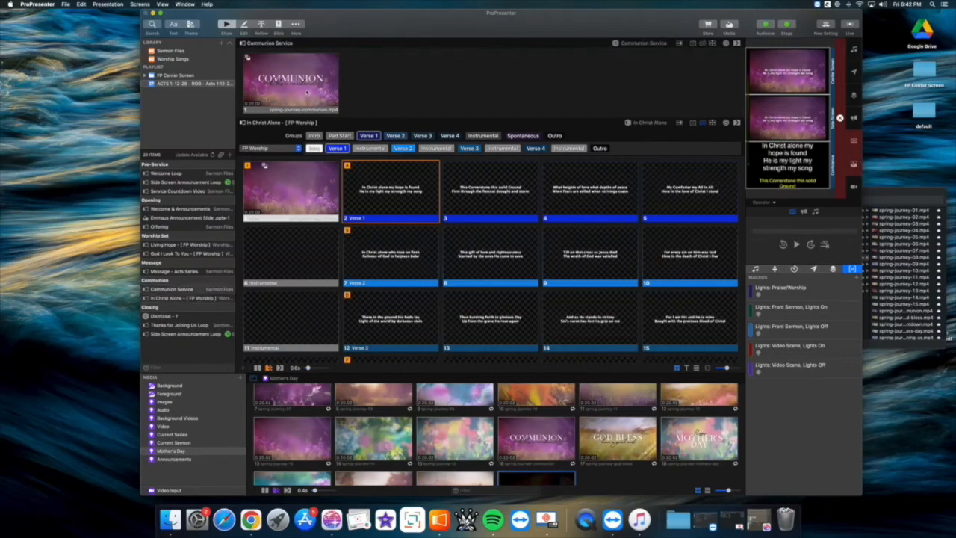
click(296, 183)
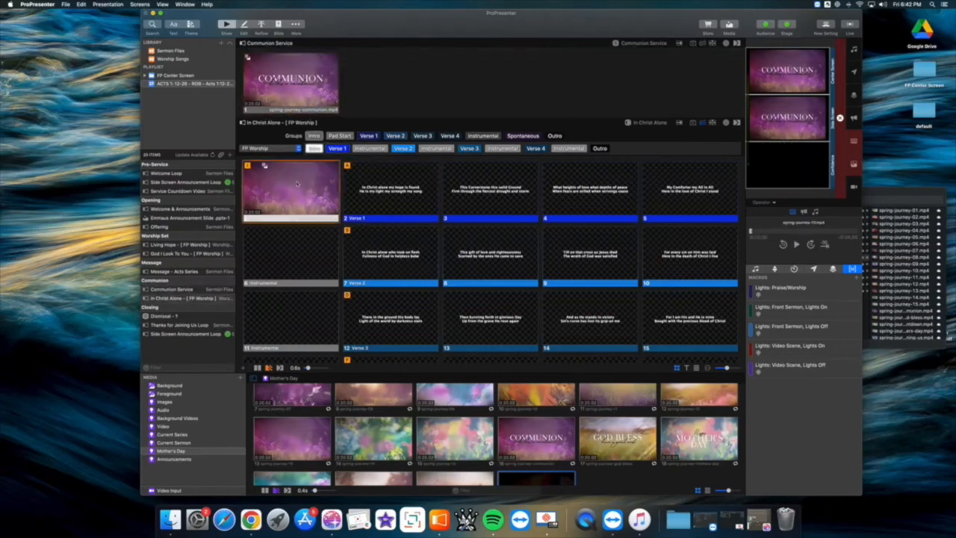
click(367, 189)
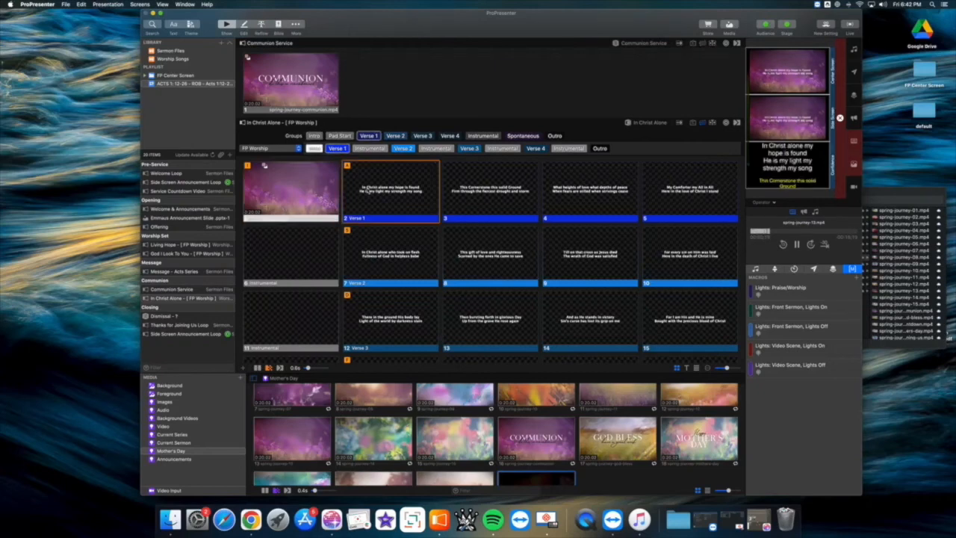
- Open the Thanks for Joining Us Loop from the playlist's Closing section and play its spring-journey-thanks-for-joining-us slide
click(198, 326)
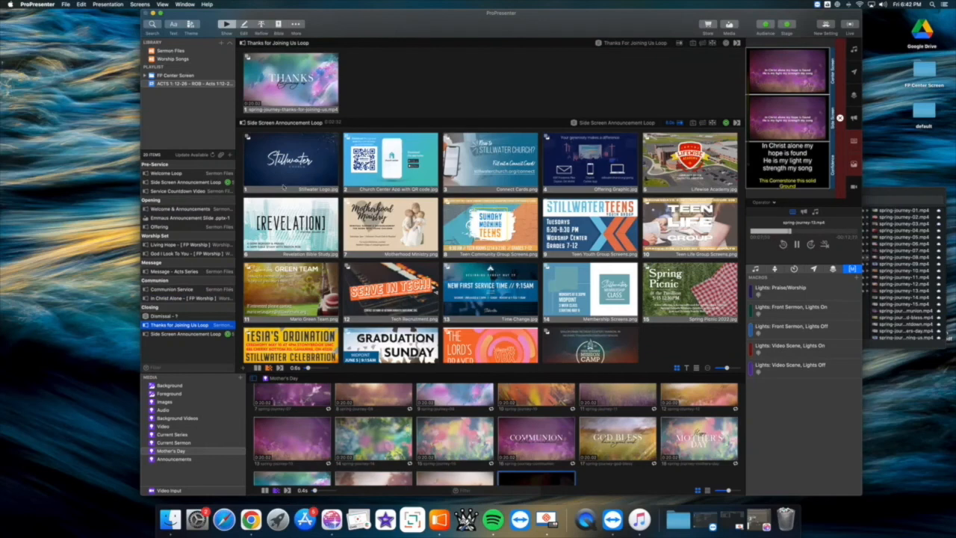
click(310, 101)
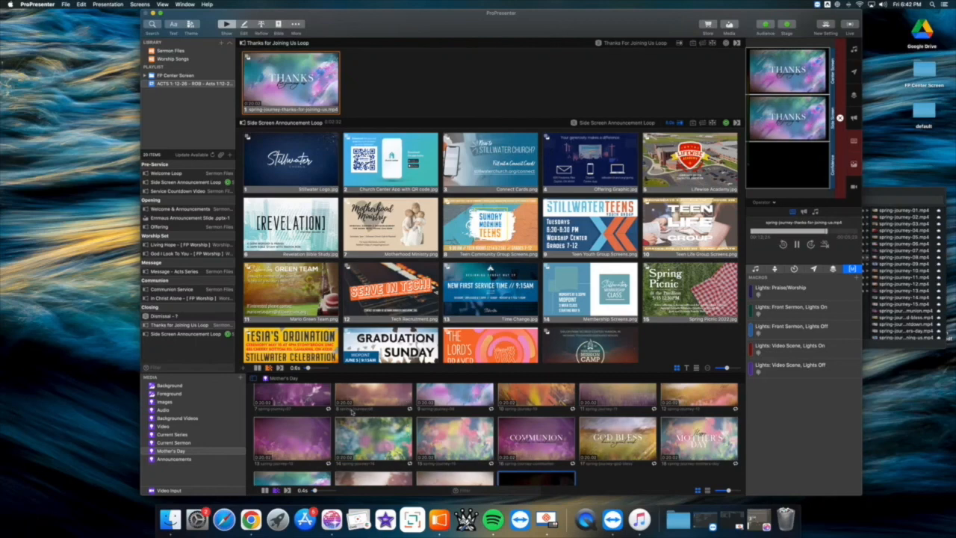
- View the Current Series media playlist and the matching Current Series folder in Finder, and return to ProPresenter
click(185, 434)
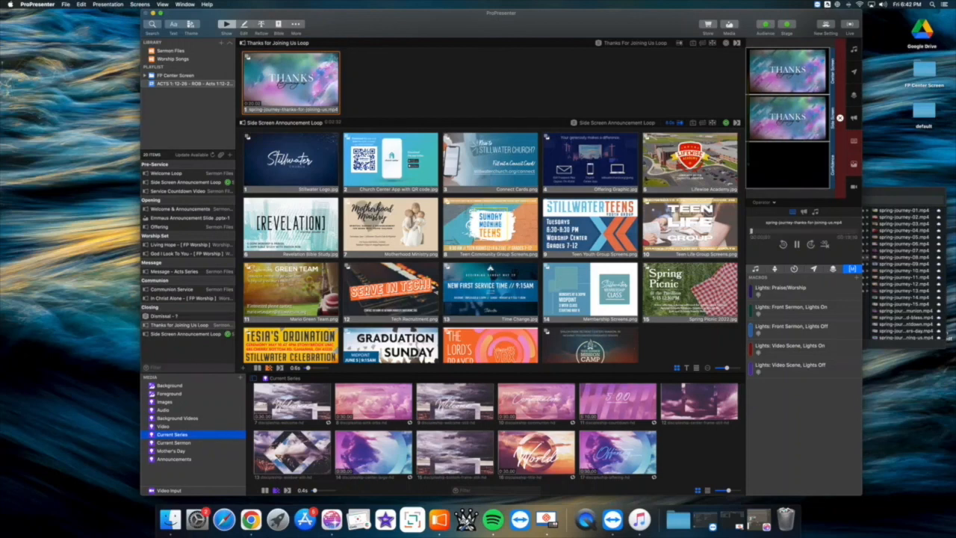
click(889, 194)
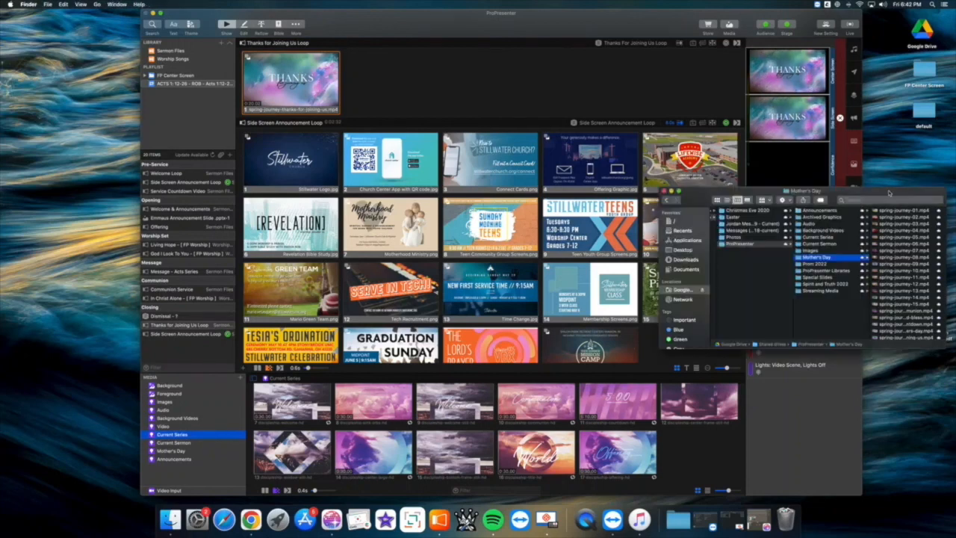
click(830, 237)
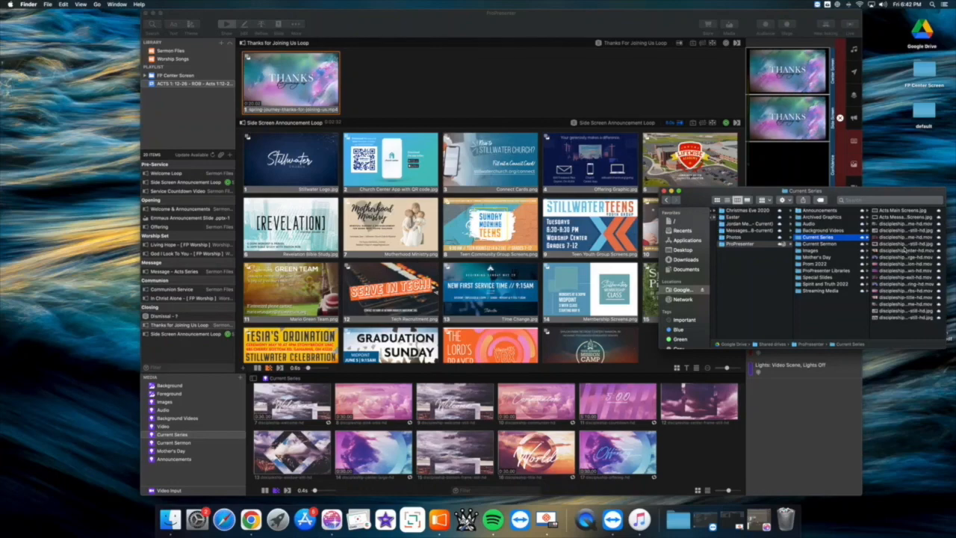
click(690, 446)
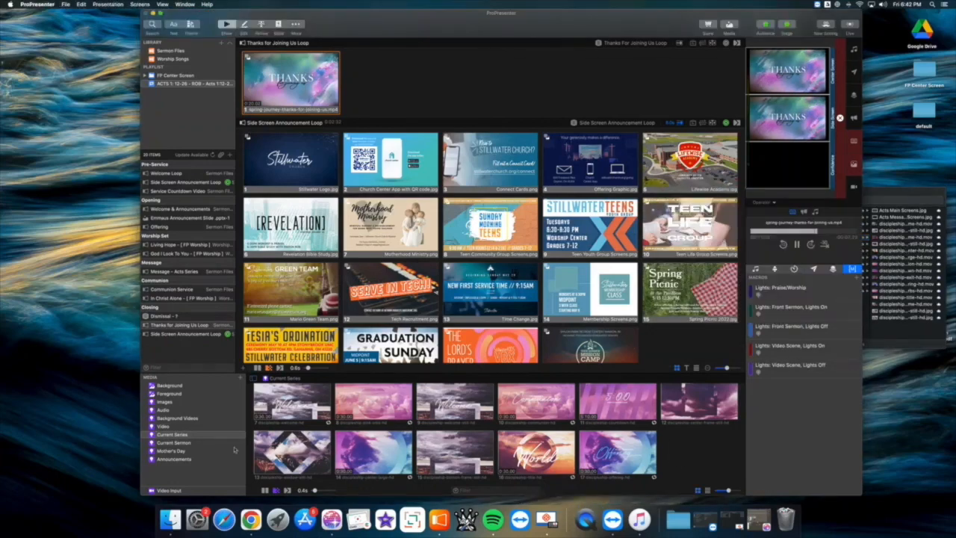